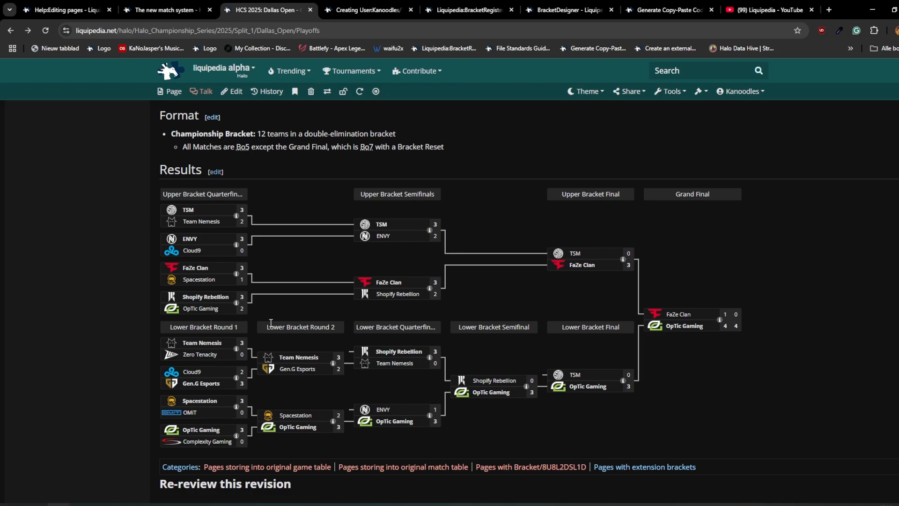
- Open the Results section's source for editing and examine the bracket template name and id in its opening line
click(219, 174)
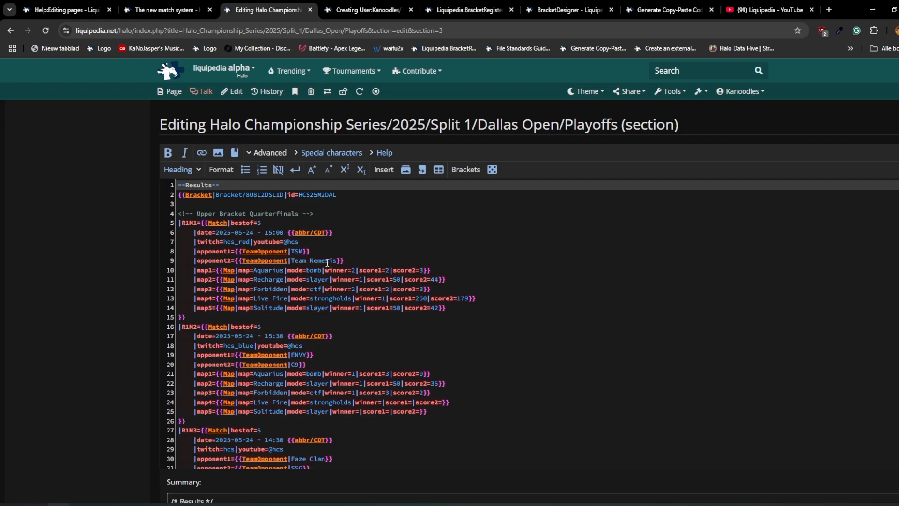
drag(181, 194, 337, 194)
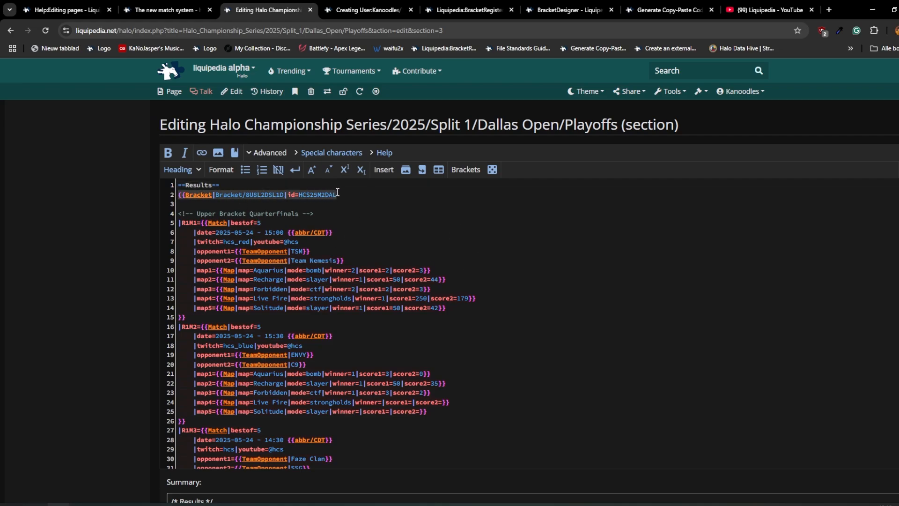
double_click(265, 194)
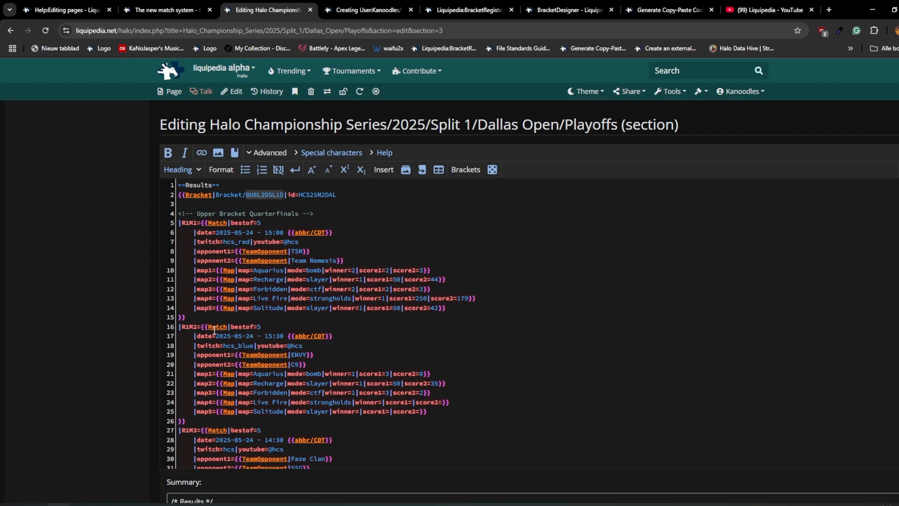
double_click(310, 194)
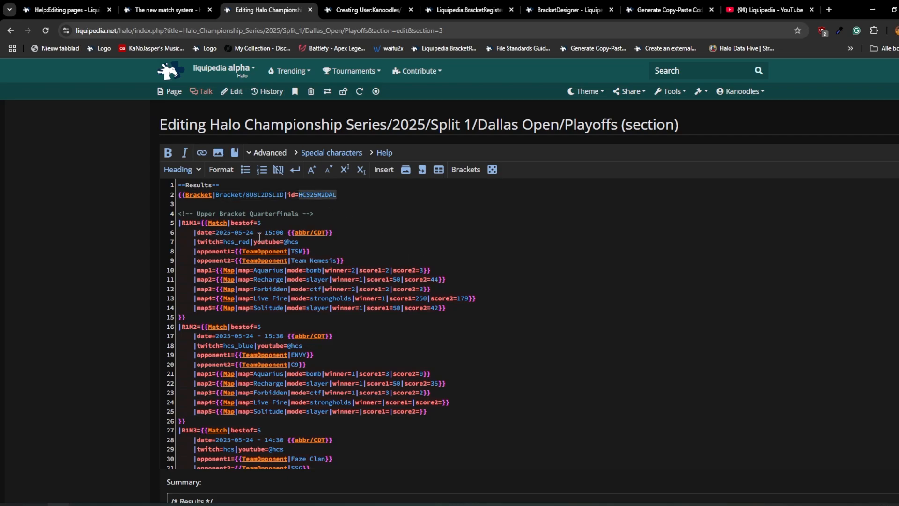
- Examine the Upper Bracket Quarterfinals comment and the date, stream and opponent lines of match R1M1
drag(323, 215, 165, 216)
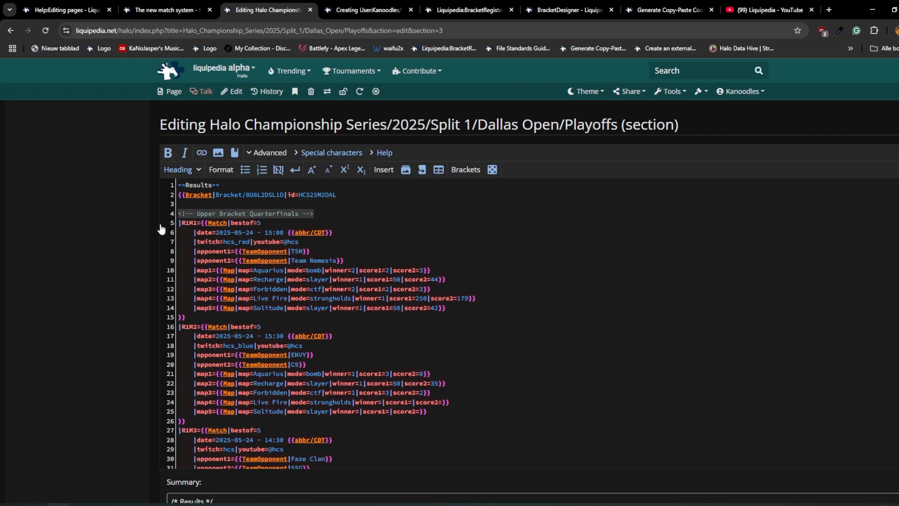
drag(215, 233, 185, 241)
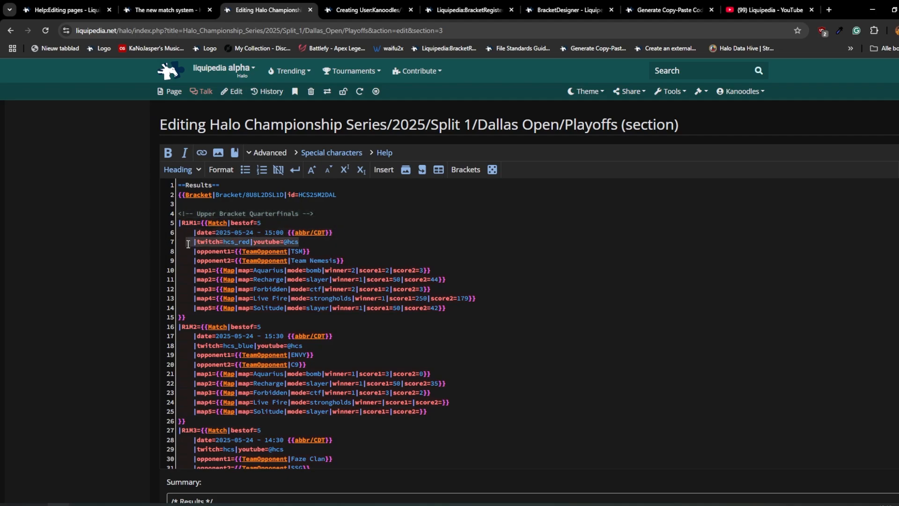
drag(328, 252, 195, 251)
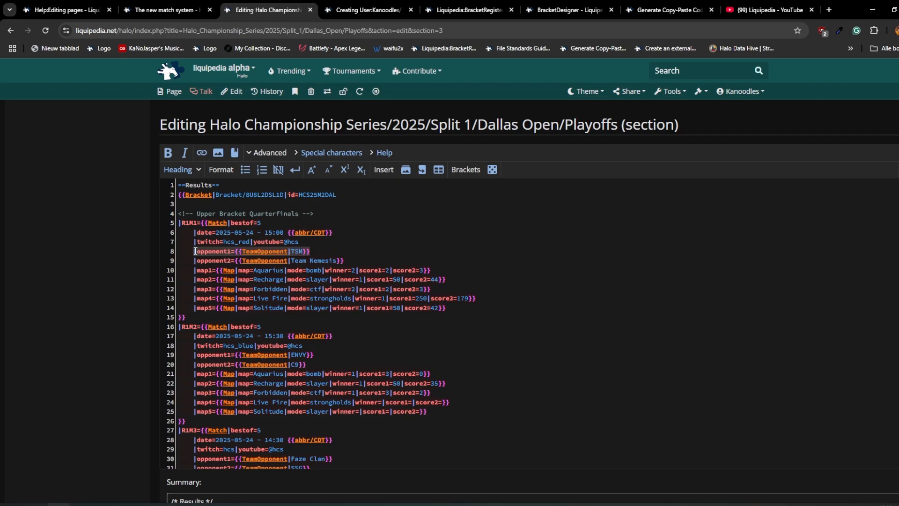
drag(353, 260, 465, 312)
- Examine the map, mode, winner and score parameters in the map entries of match R1M1
click(258, 280)
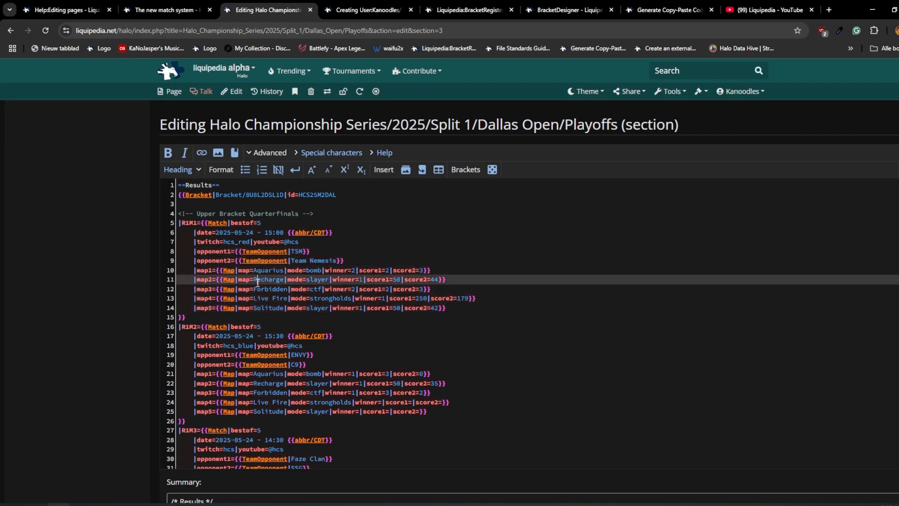
double_click(266, 271)
double_click(316, 270)
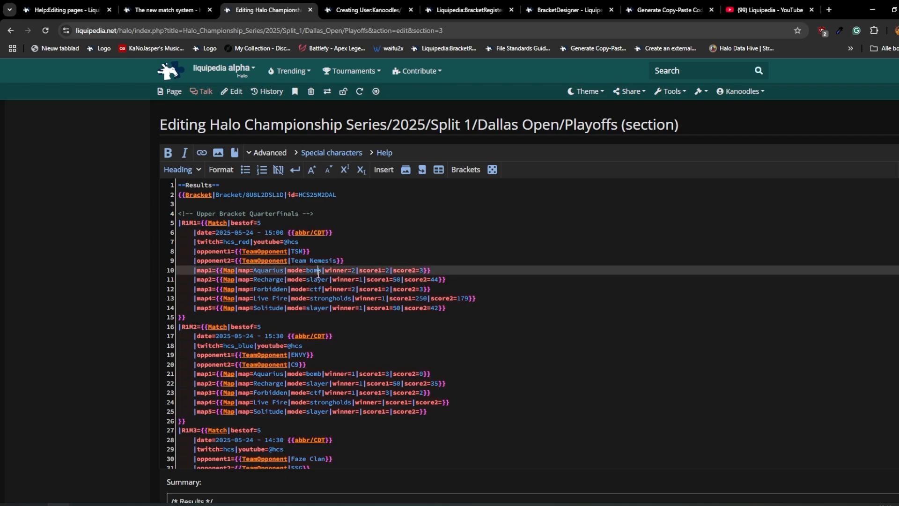
double_click(336, 271)
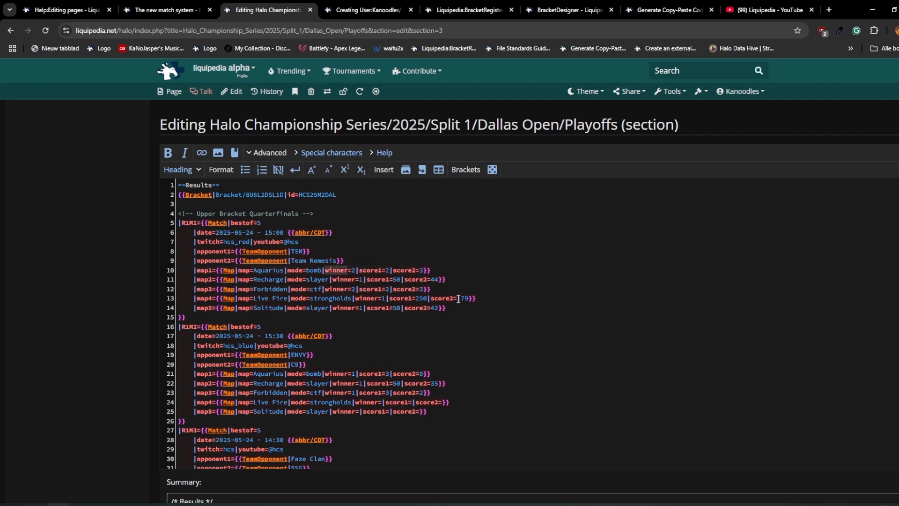
click(428, 271)
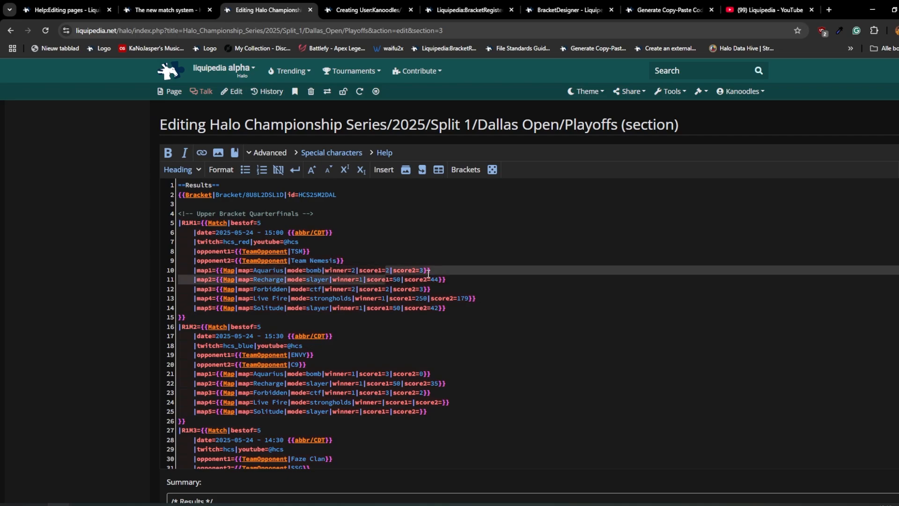
scroll(405, 284, down, 3)
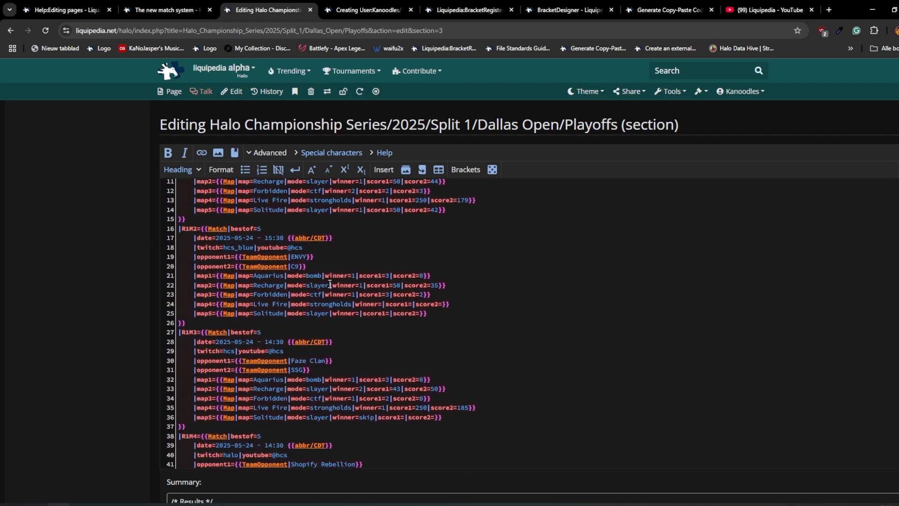
scroll(375, 284, up, 3)
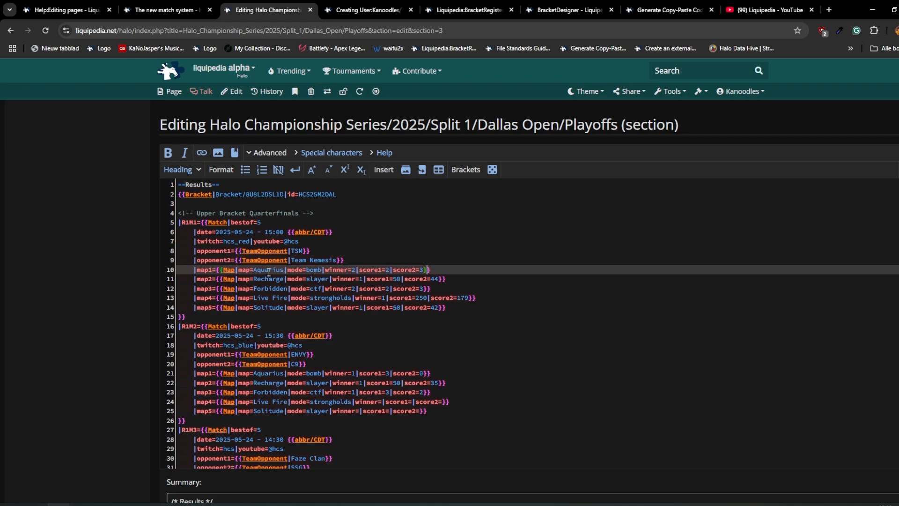
- Review the round comments and match entries from the upper bracket through the lower bracket to the Grand Final
scroll(248, 258, down, 1)
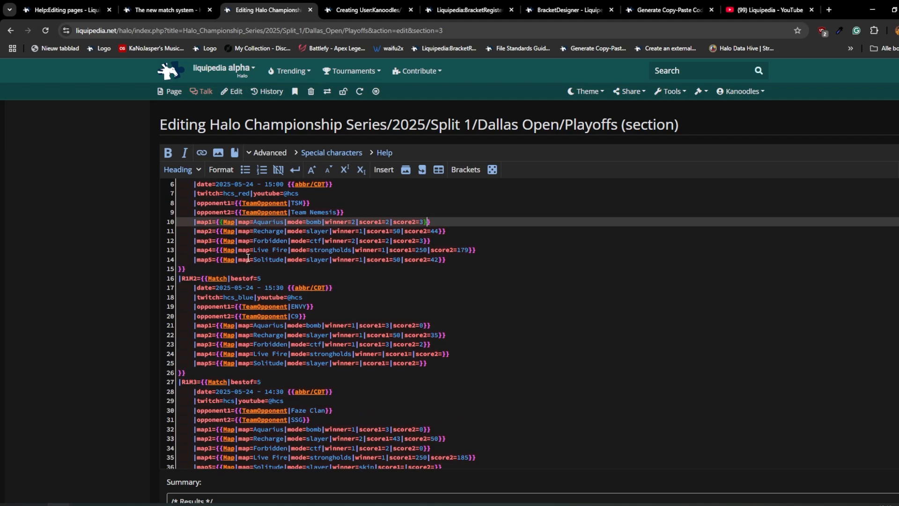
scroll(251, 263, down, 3)
scroll(257, 288, down, 5)
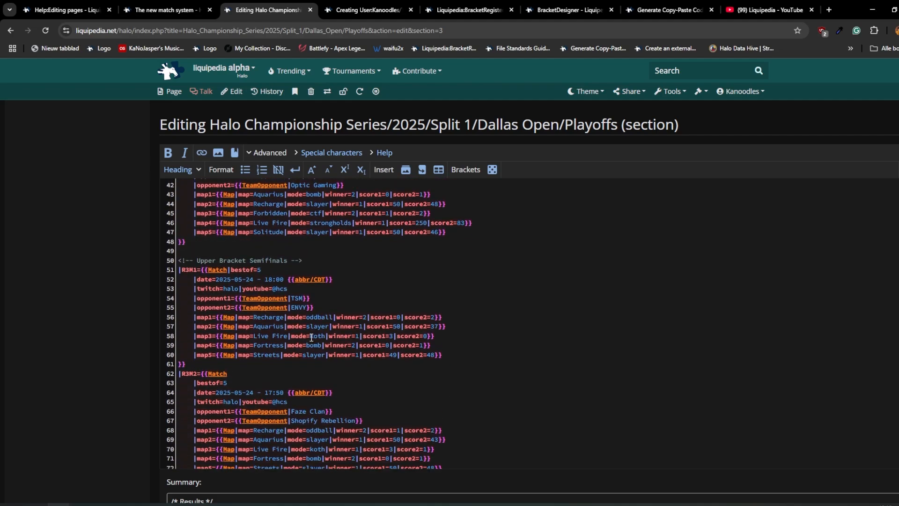
drag(303, 261, 152, 262)
scroll(297, 207, down, 7)
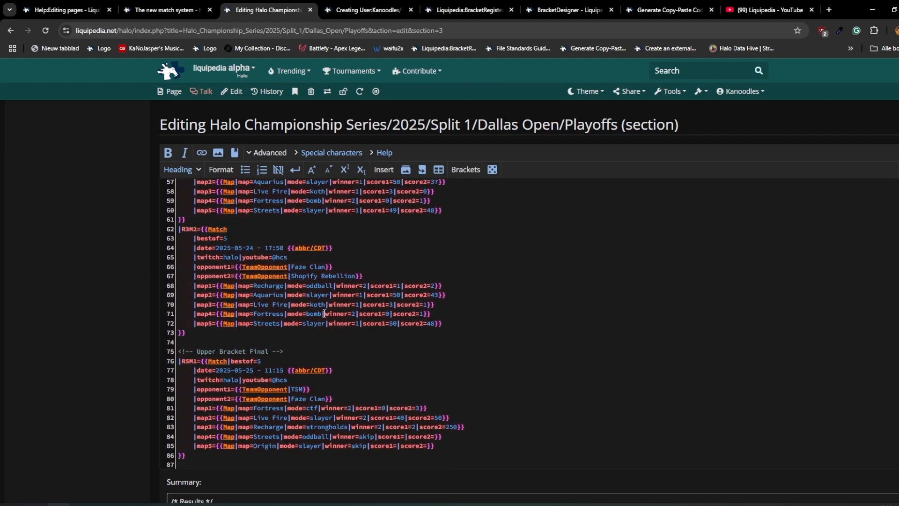
click(297, 208)
scroll(300, 220, down, 3)
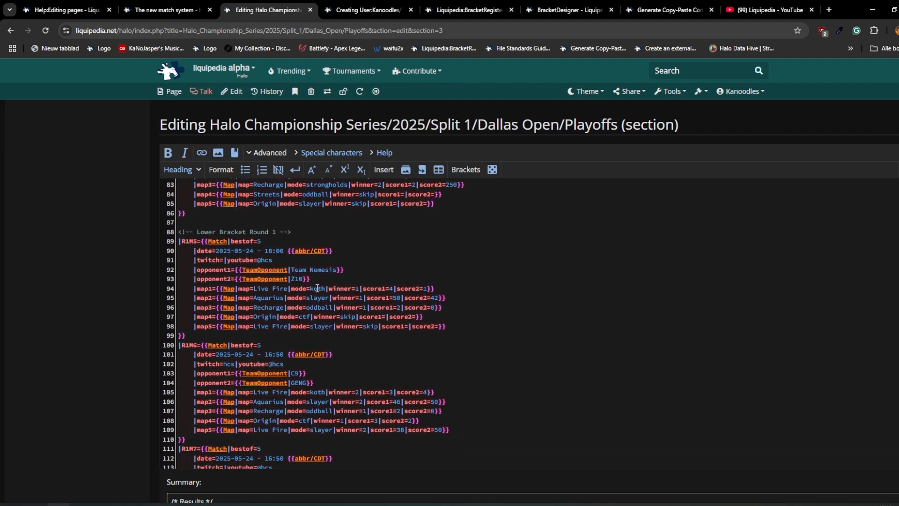
scroll(324, 283, down, 2)
scroll(324, 283, down, 14)
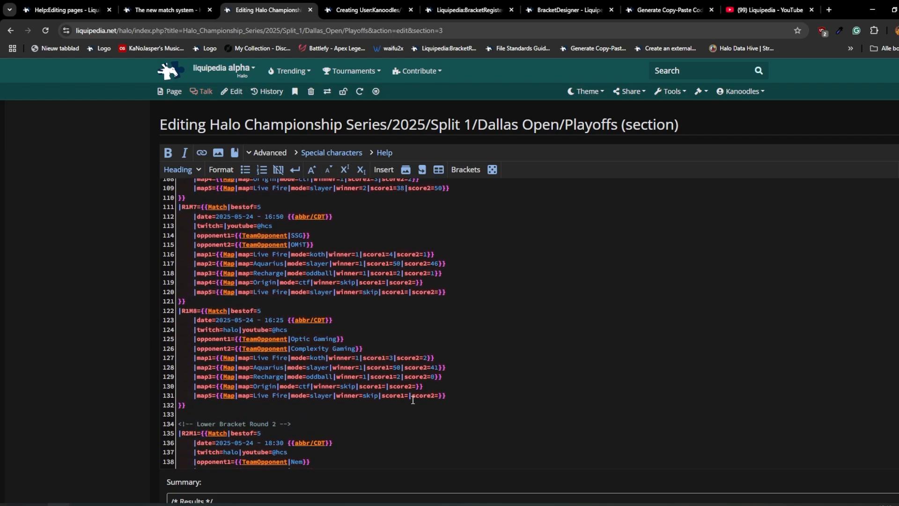
scroll(291, 377, down, 11)
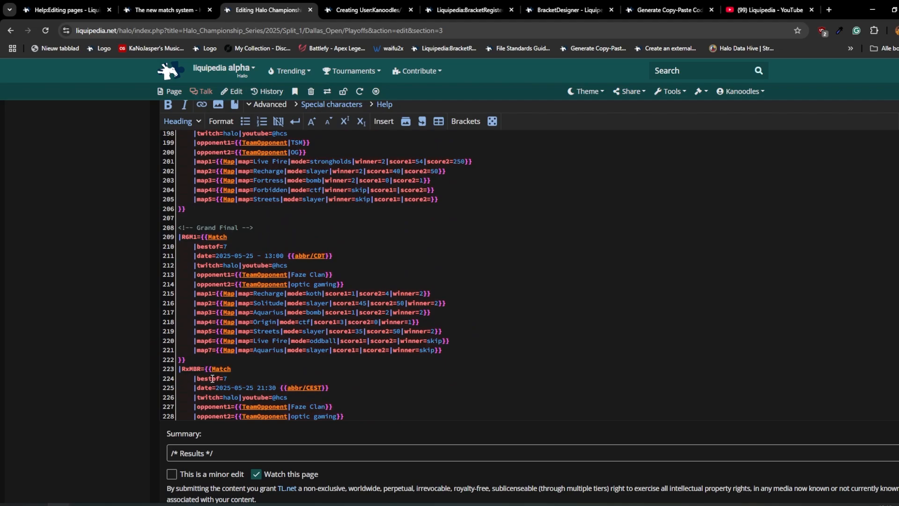
- Examine the bracket reset match RxMBR after the Grand Final, then return to the rendered Playoffs page
click(171, 370)
scroll(279, 357, down, 2)
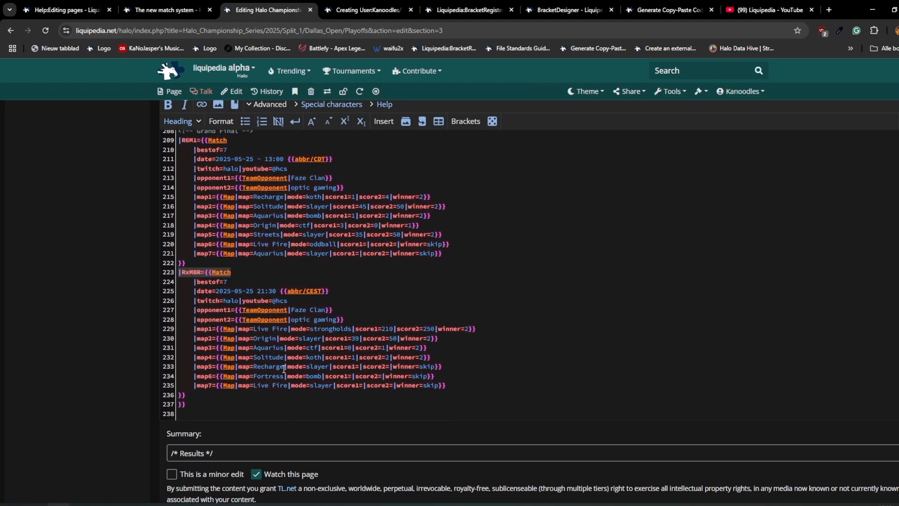
scroll(284, 369, up, 2)
click(9, 30)
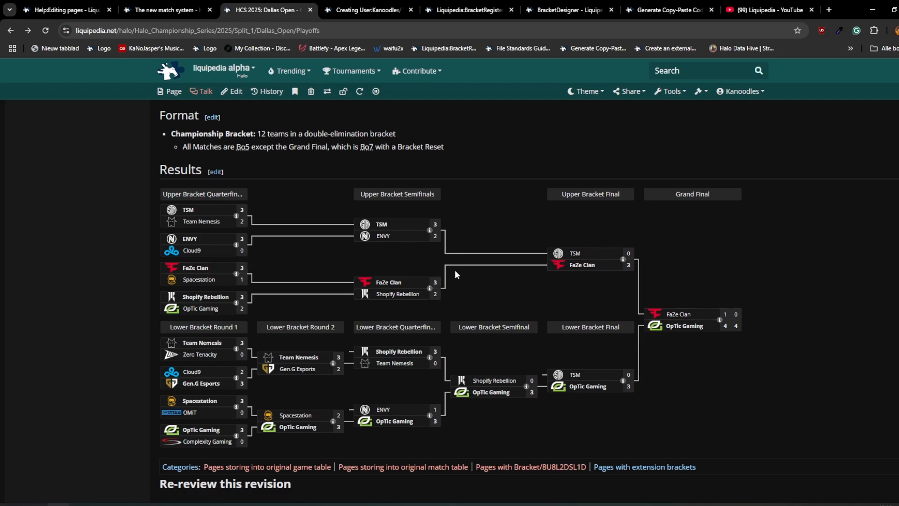
- Place the Generate Copy-Paste Code page beside the new test page and examine its Template ID parameter and generated bracket id
click(368, 10)
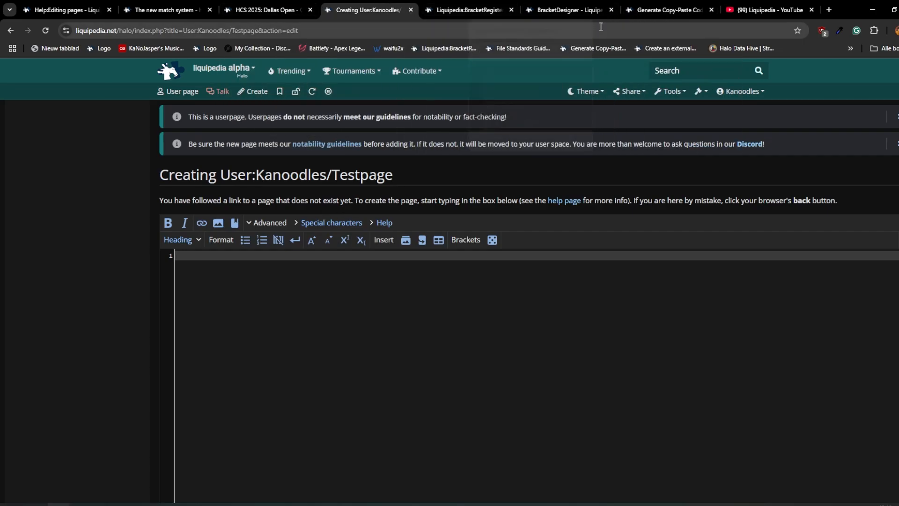
drag(642, 10, 473, 11)
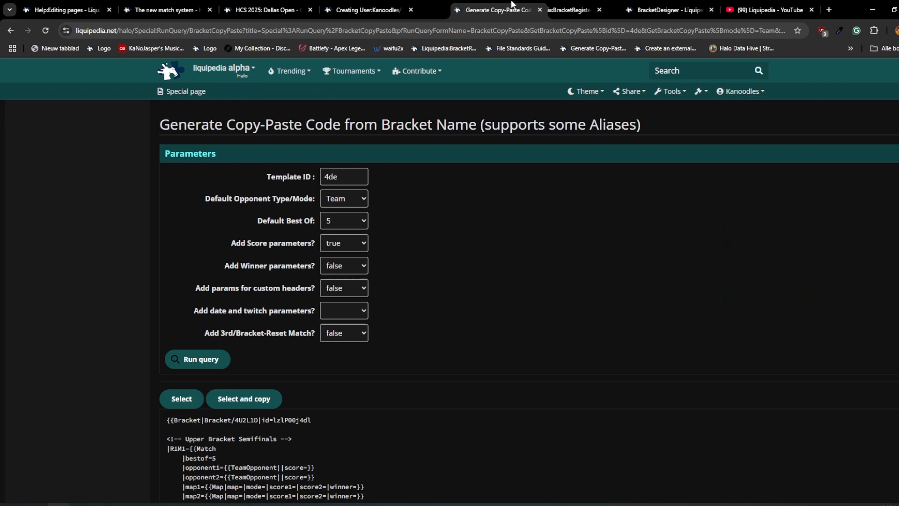
scroll(438, 237, down, 3)
scroll(404, 279, up, 3)
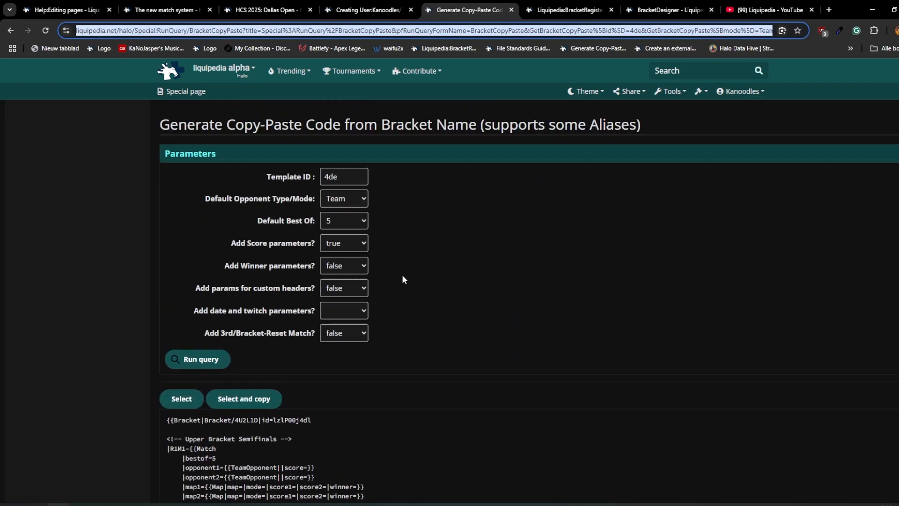
scroll(421, 233, down, 1)
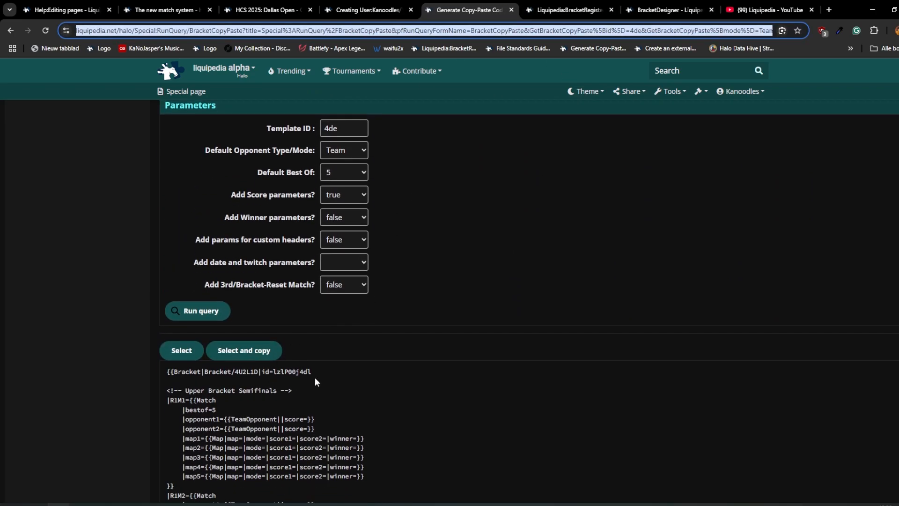
double_click(299, 371)
scroll(423, 276, up, 1)
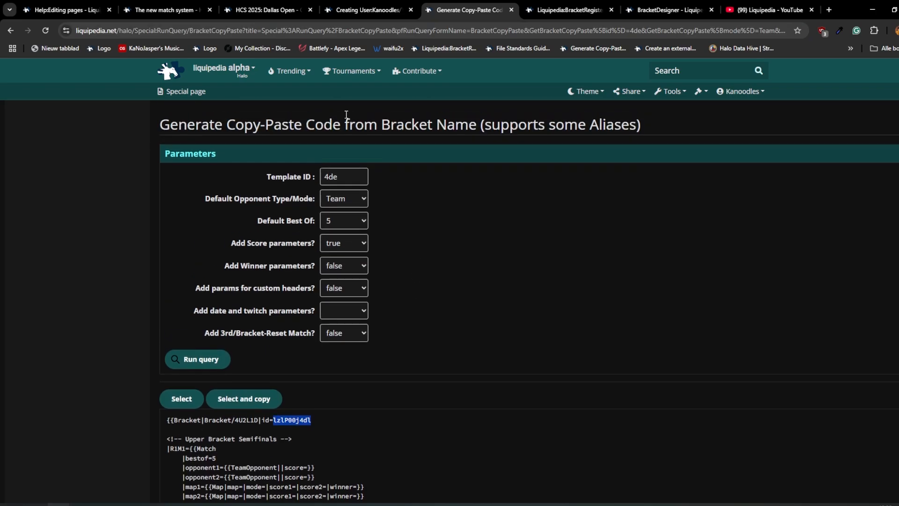
double_click(293, 177)
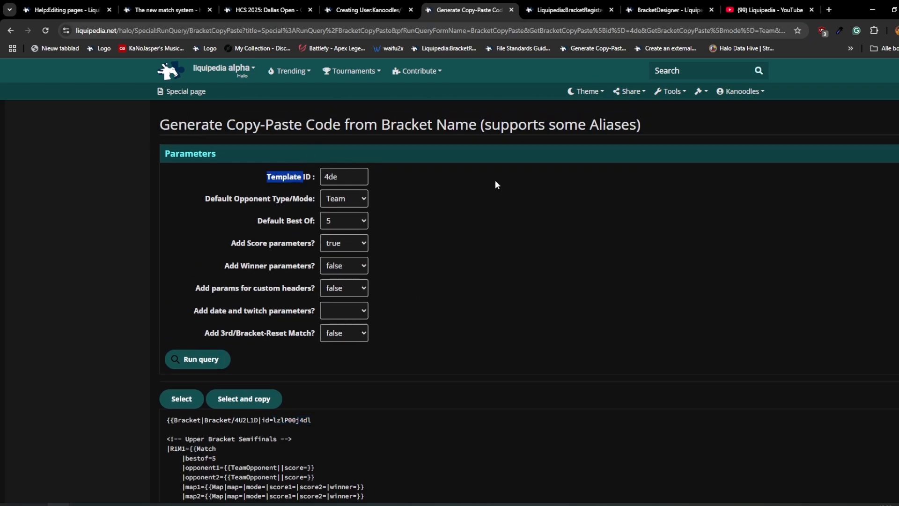
- Open the Liquipedia:BracketRegister page and browse the register's calculated names, bracket types and template links
click(569, 10)
drag(347, 128, 168, 127)
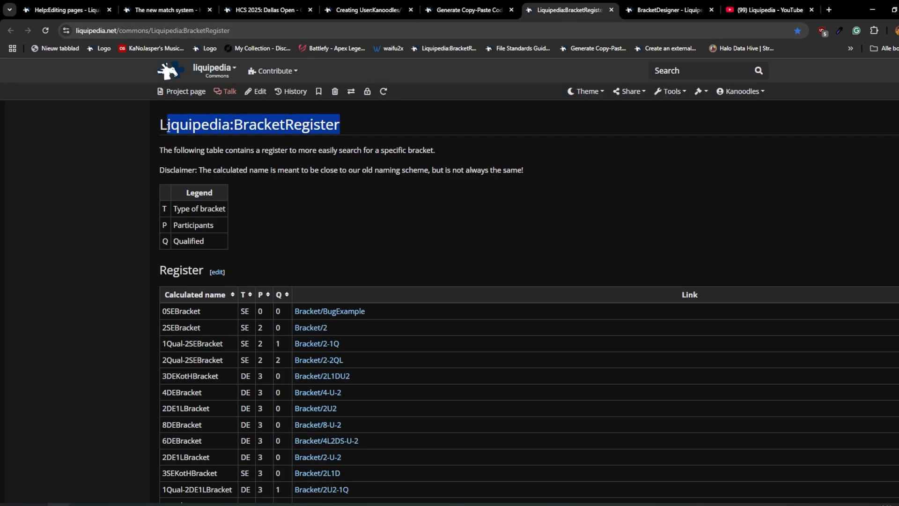
scroll(430, 338, down, 3)
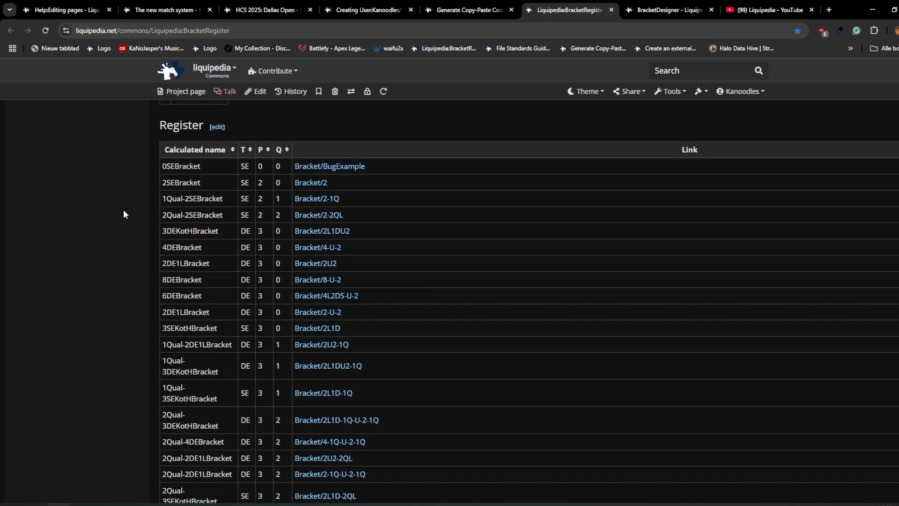
scroll(124, 214, down, 8)
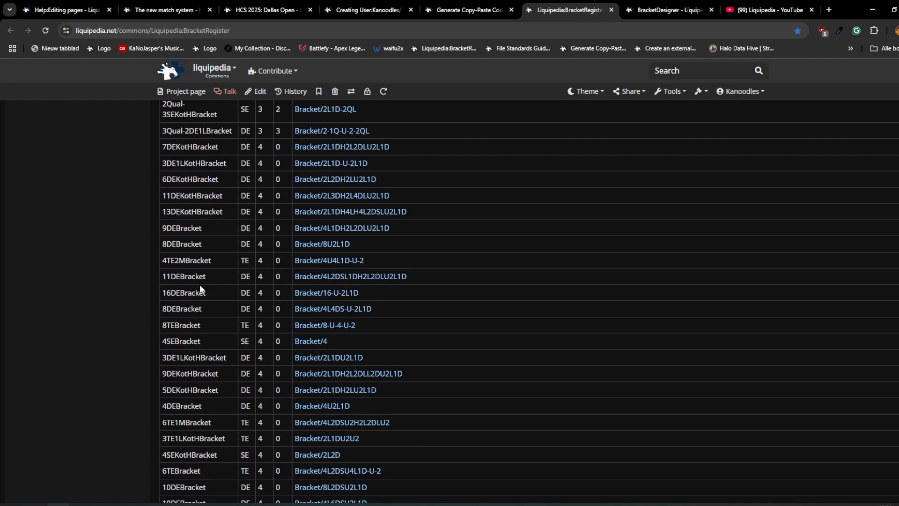
scroll(407, 277, down, 15)
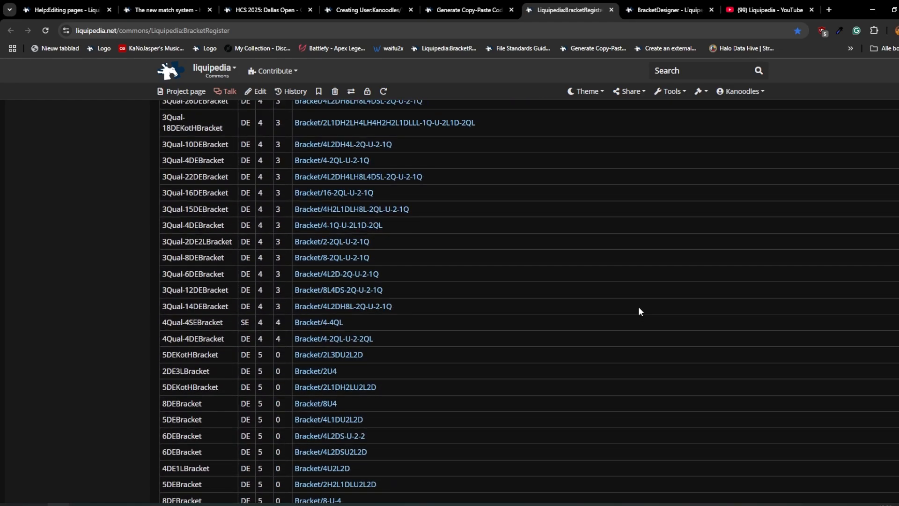
scroll(640, 312, down, 10)
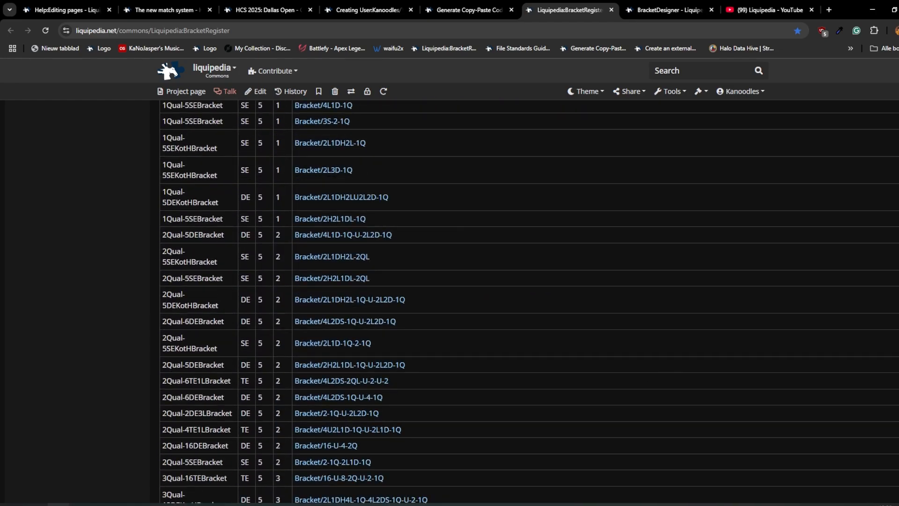
scroll(739, 226, down, 20)
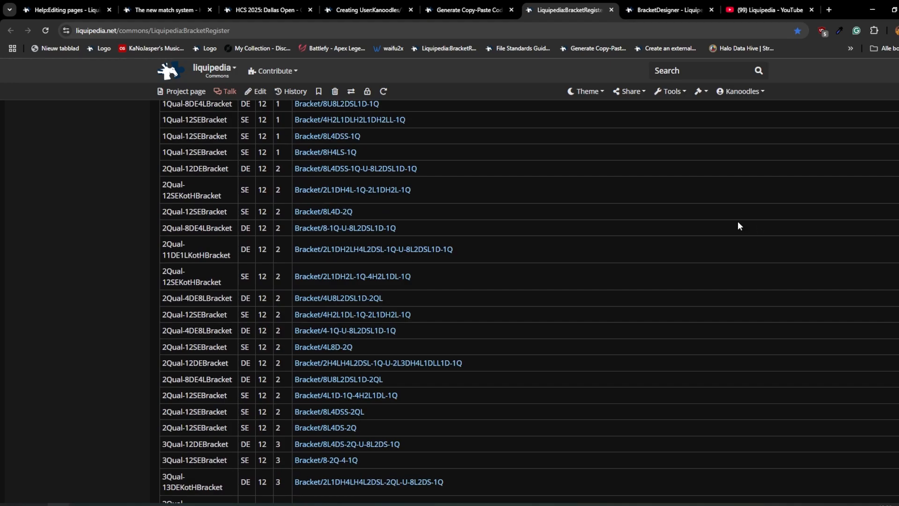
key(Home)
scroll(500, 351, down, 4)
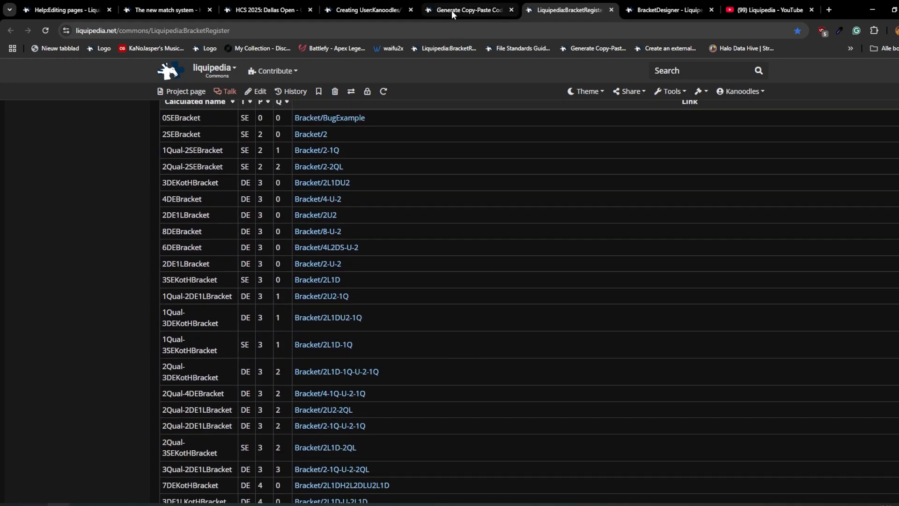
scroll(277, 196, up, 1)
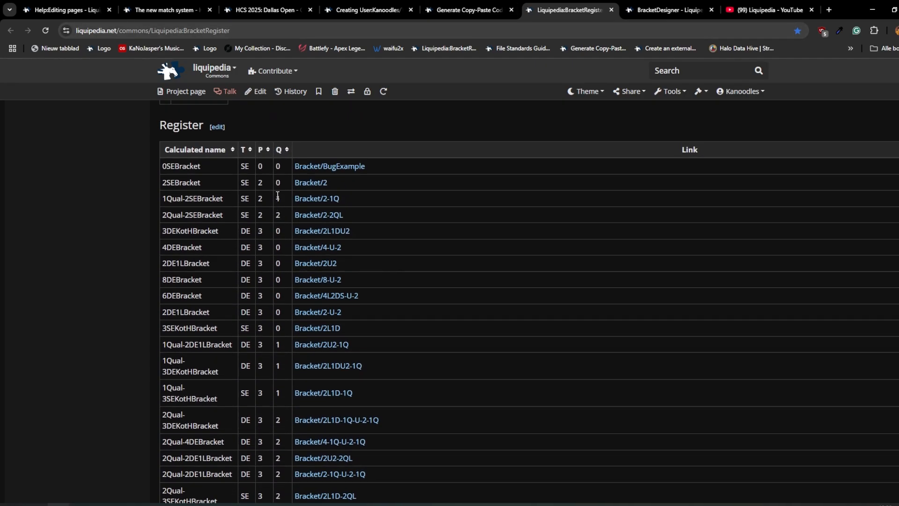
- Return to the Generate Copy-Paste Code form and choose Team as the default opponent type for template 4de
click(462, 10)
click(348, 177)
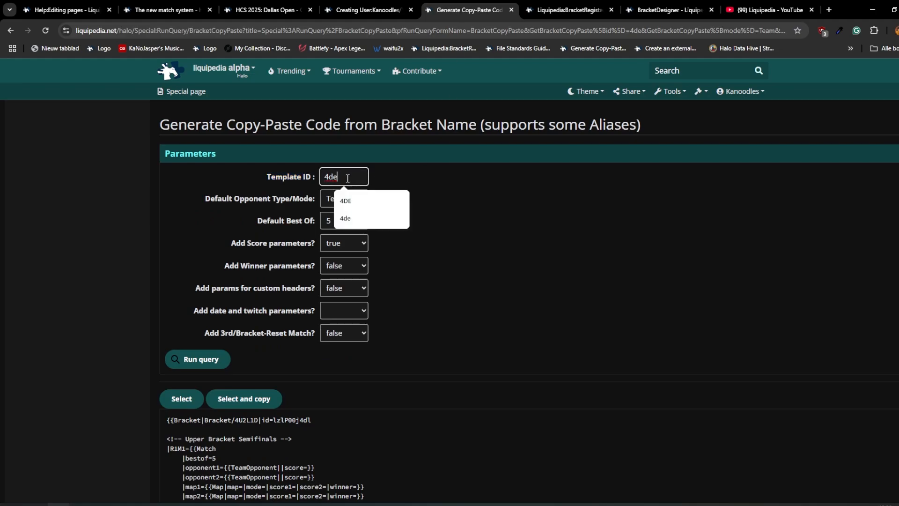
click(408, 160)
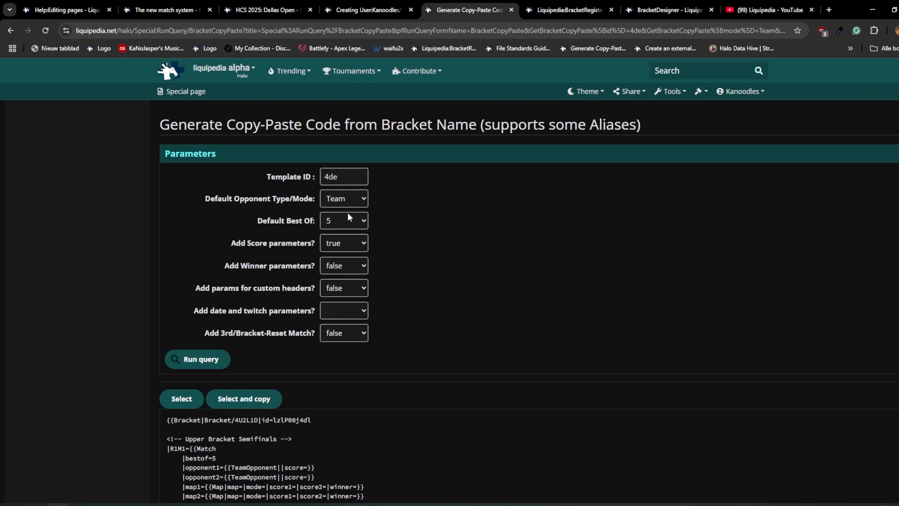
click(364, 199)
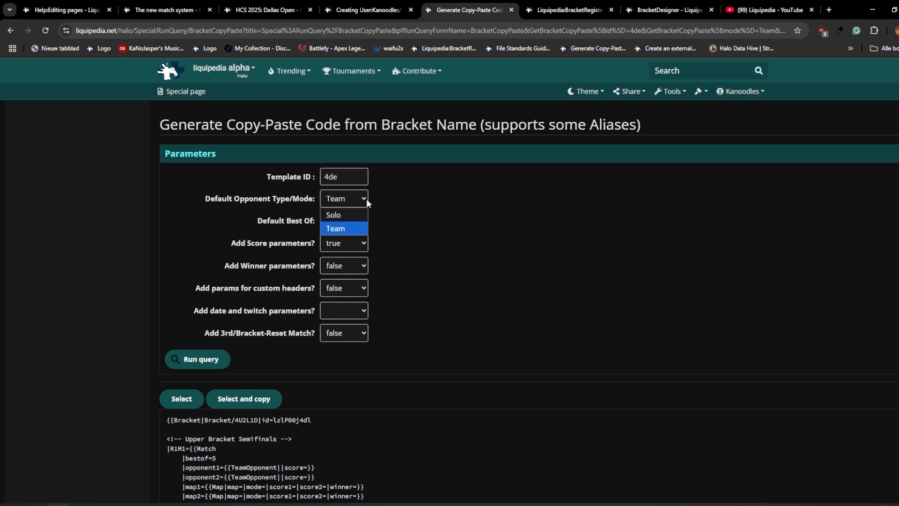
click(345, 229)
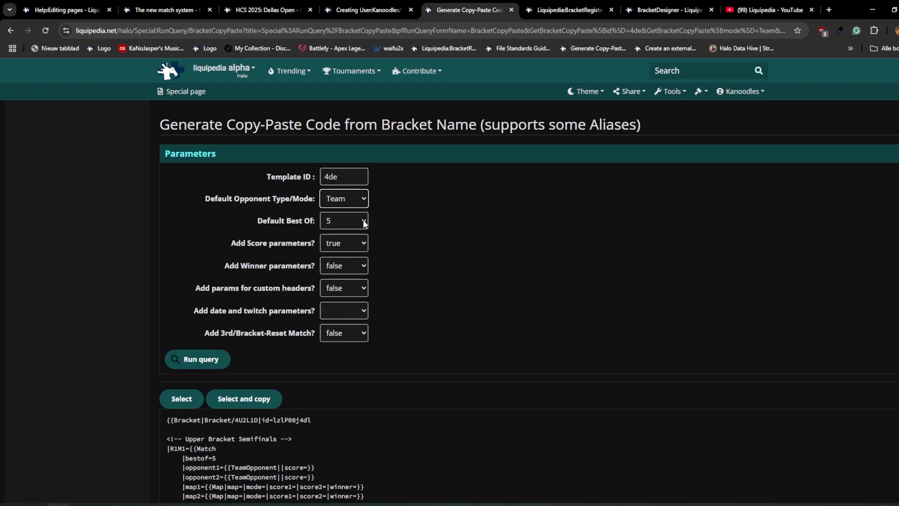
- Review the Default Best Of setting and highlight the matching map2 to map5 lines in the generated code
scroll(524, 219, down, 1)
click(350, 172)
click(349, 172)
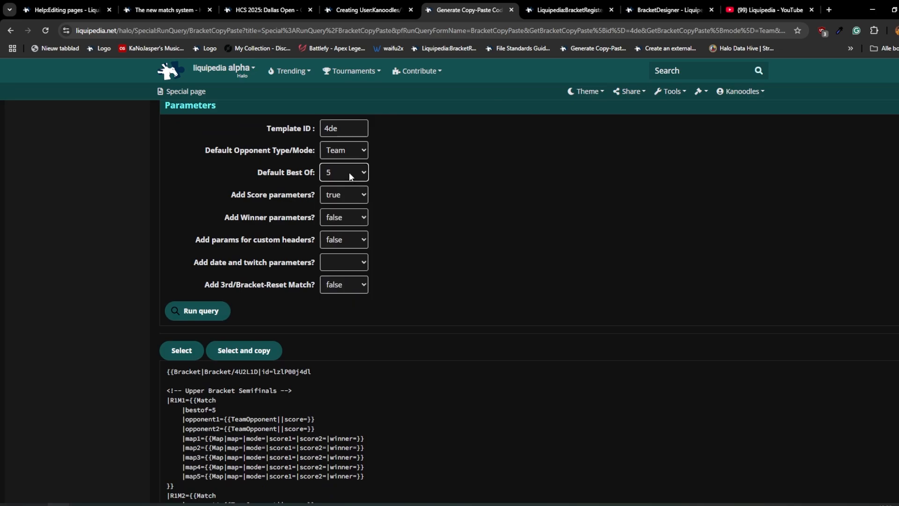
drag(394, 470, 166, 447)
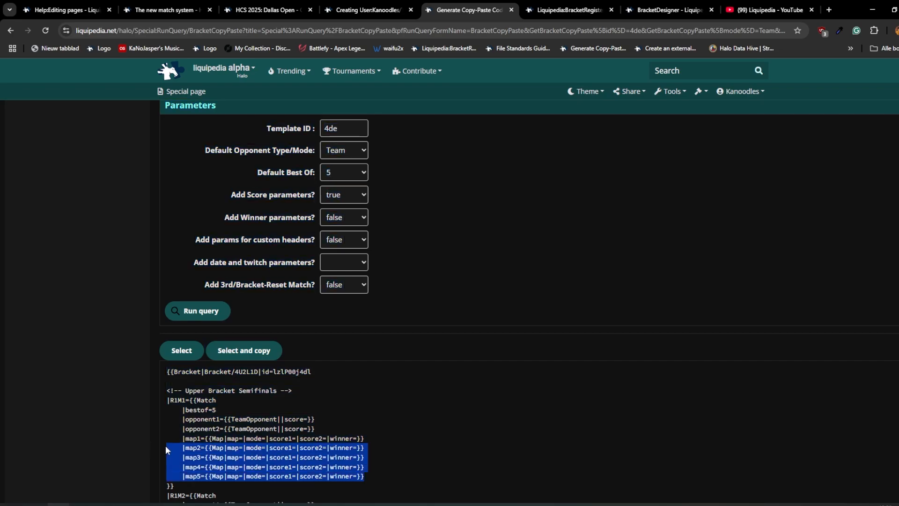
- Choose true for adding score parameters, and highlight the opponent1 score parameter and the map lines in the generated code
click(339, 191)
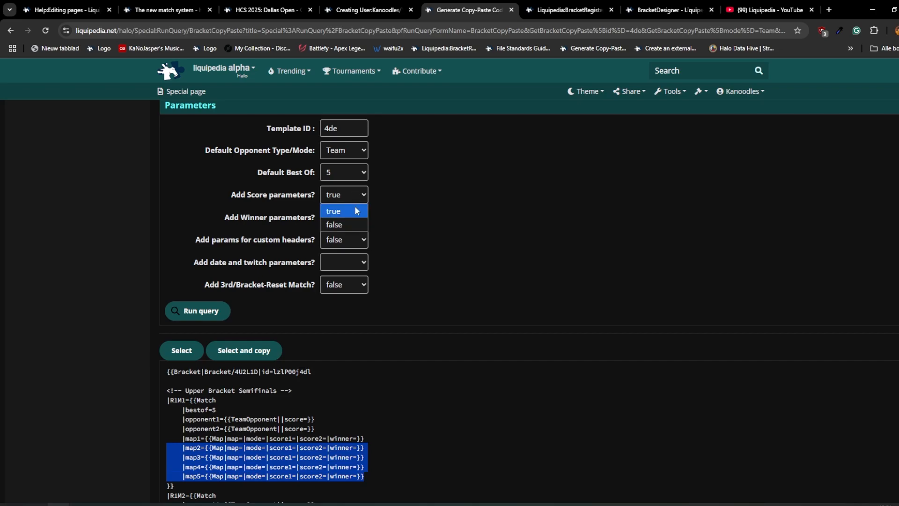
click(356, 209)
click(419, 225)
drag(317, 419, 282, 420)
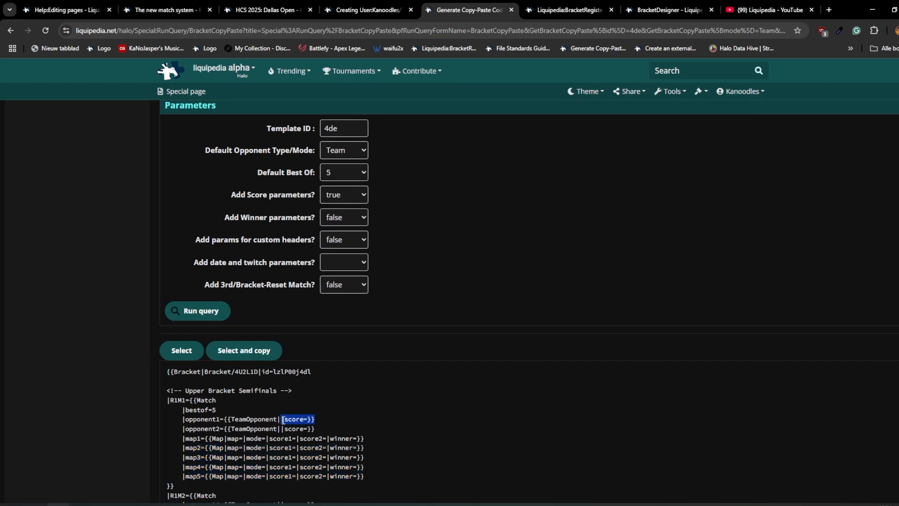
drag(385, 470, 174, 438)
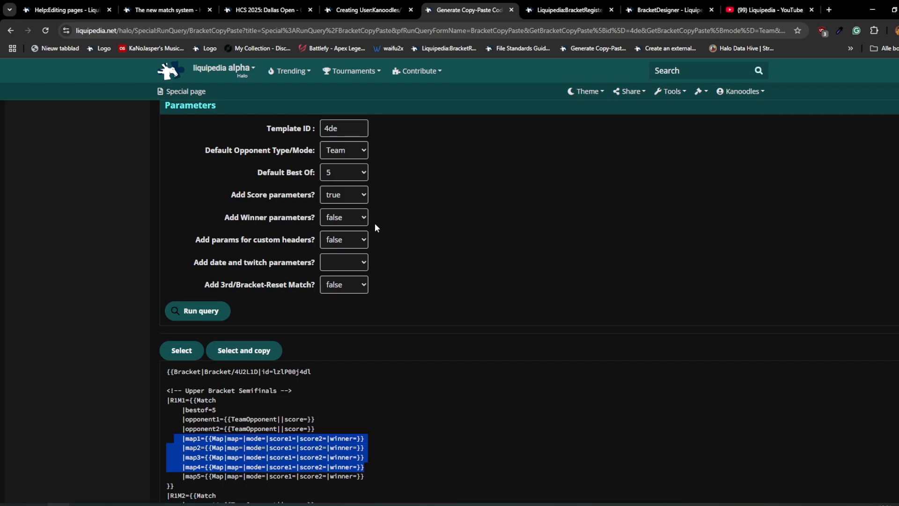
- Set the option for adding date and twitch parameters to true and review the 3rd/Bracket-Reset Match option
click(350, 265)
click(365, 272)
scroll(361, 297, down, 1)
click(356, 218)
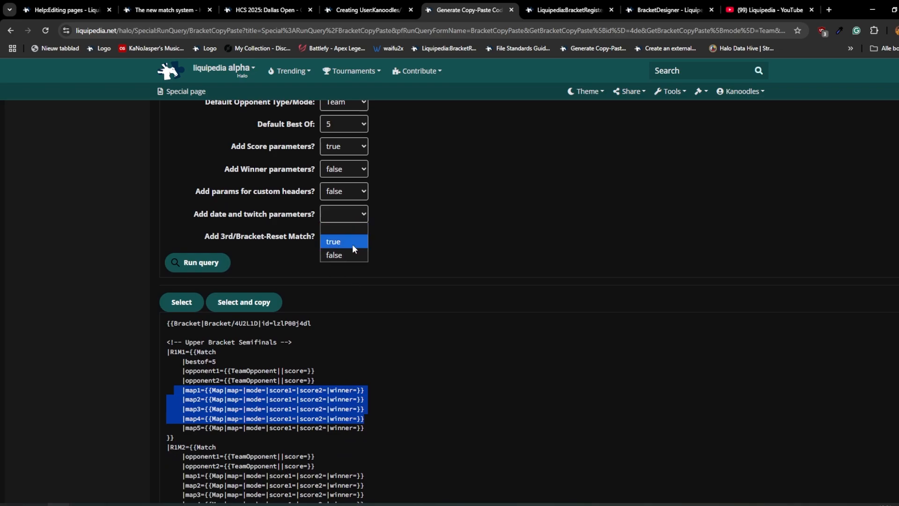
click(352, 243)
scroll(377, 246, up, 1)
triple_click(227, 285)
click(289, 289)
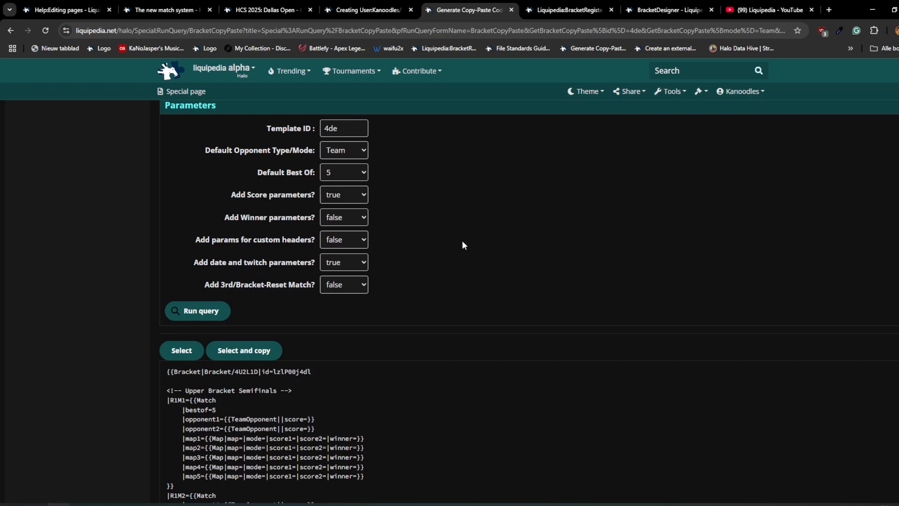
- Generate the 4de bracket code with the chosen parameters and copy all of it
click(207, 310)
scroll(368, 336, down, 4)
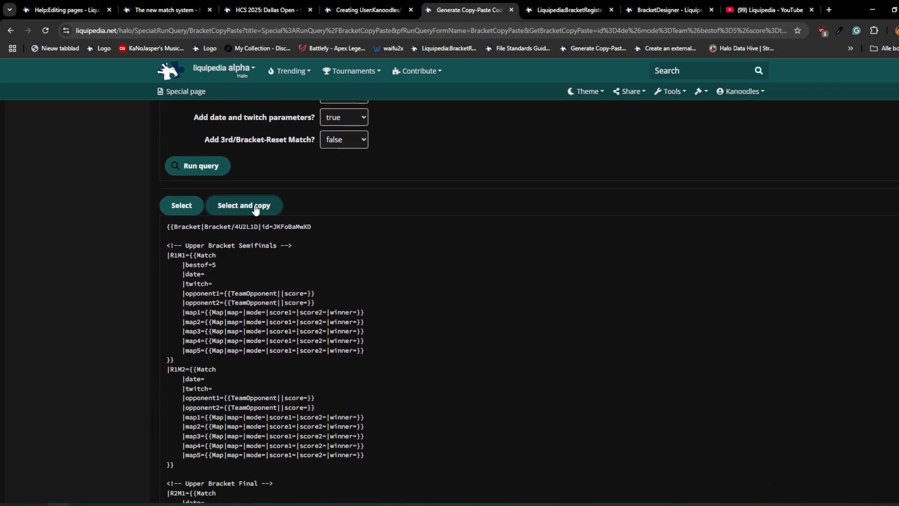
click(244, 206)
- Paste the copied bracket code into the new user test page and save the page
key(ctrl+shift+Tab)
key(ctrl+v)
scroll(347, 390, down, 10)
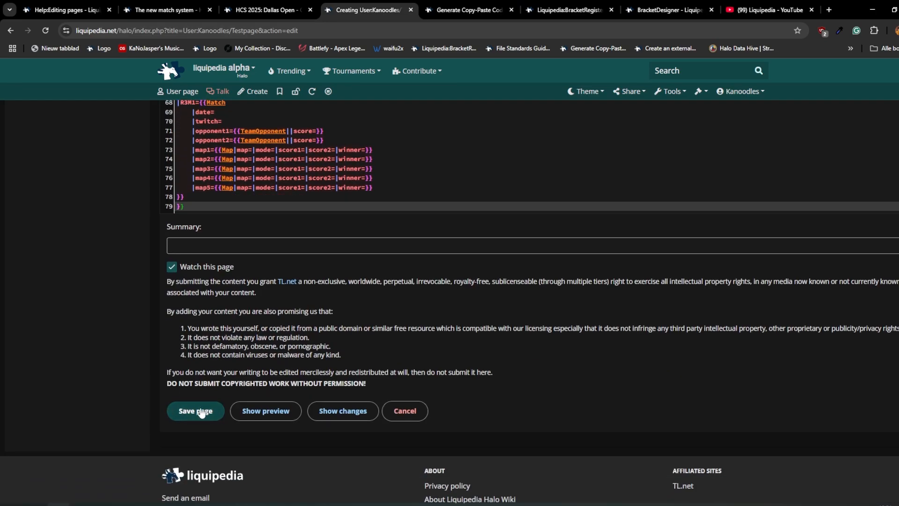
click(201, 467)
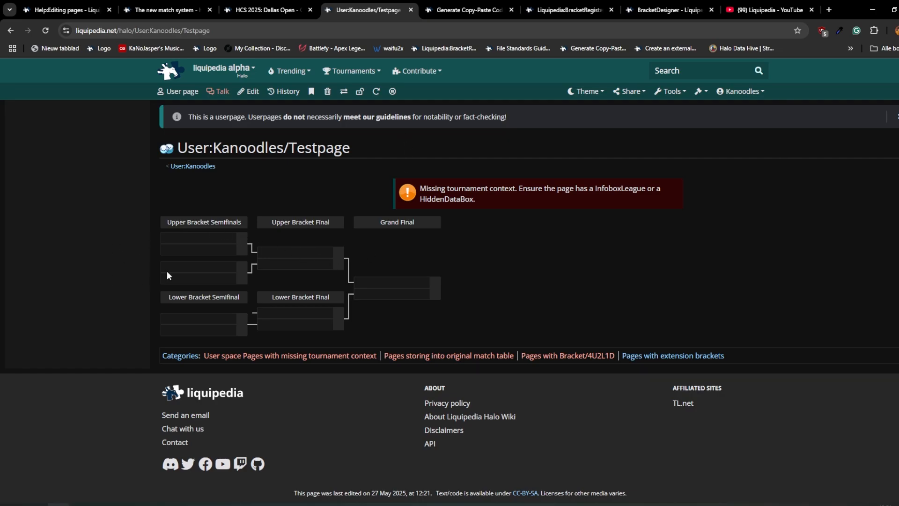
- Copy the bracket ID 4U2L1D from the generated code and return to the BracketDesigner page
click(667, 10)
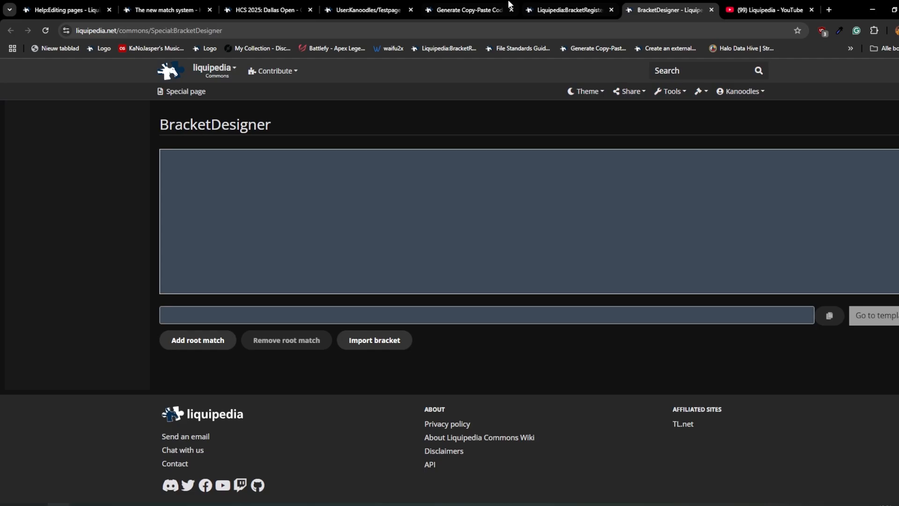
click(468, 10)
double_click(250, 227)
key(ctrl+c)
click(654, 10)
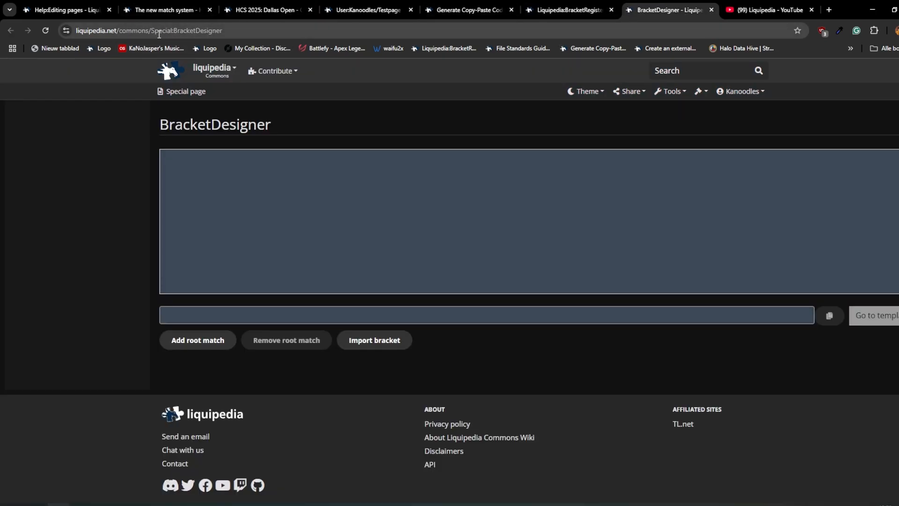
- Highlight the commons and Special:BracketDesigner parts of the page address to examine where the designer is located
drag(120, 30, 214, 29)
double_click(211, 32)
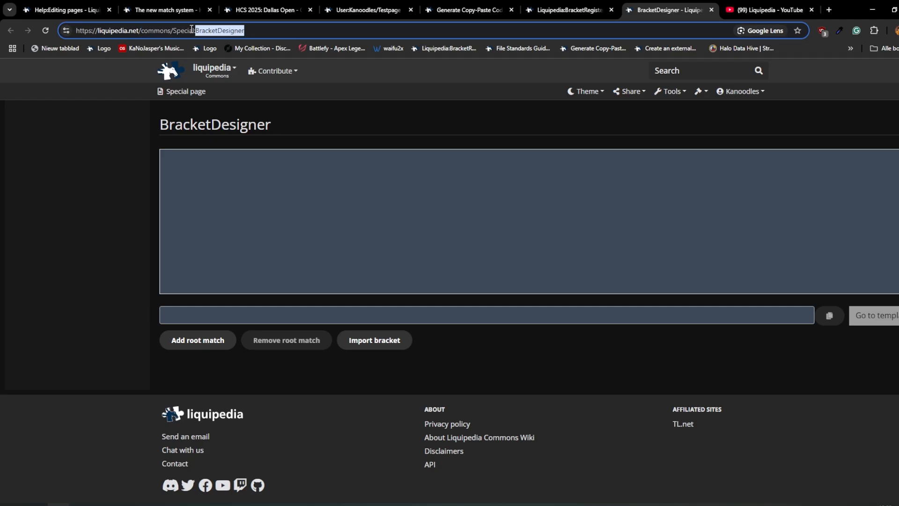
click(296, 303)
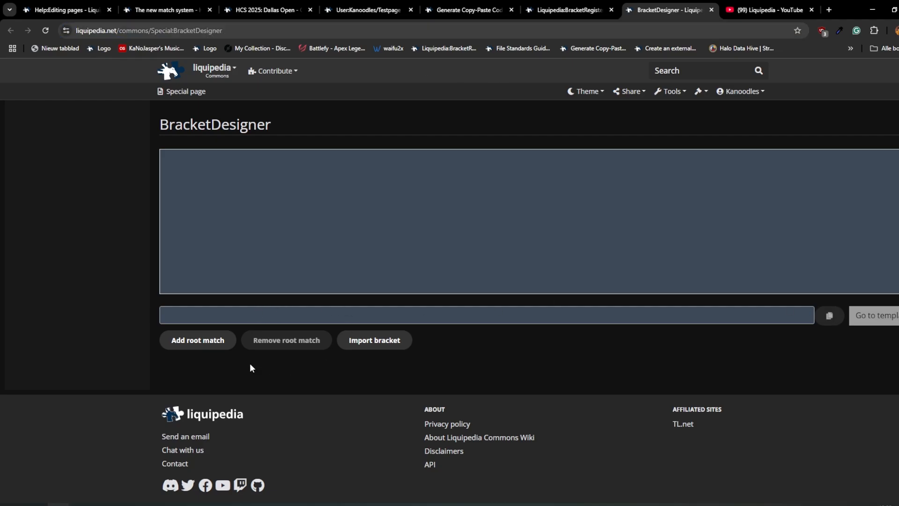
- Import the bracket 4U2L1D into BracketDesigner
click(375, 341)
click(235, 368)
key(ctrl+v)
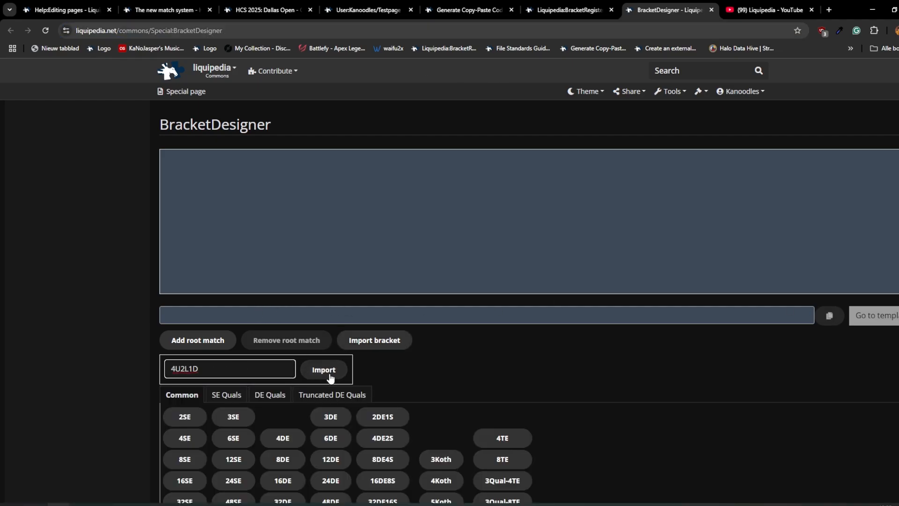
click(330, 378)
scroll(259, 363, down, 1)
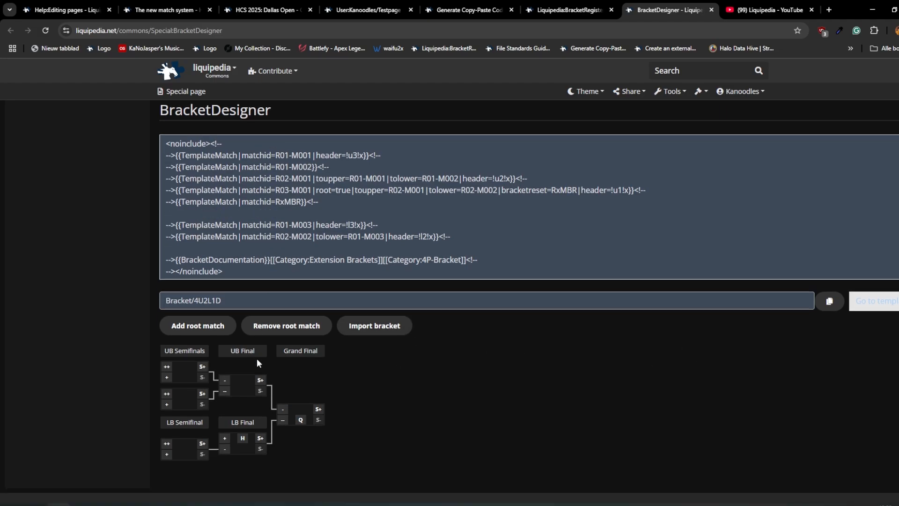
scroll(259, 363, down, 1)
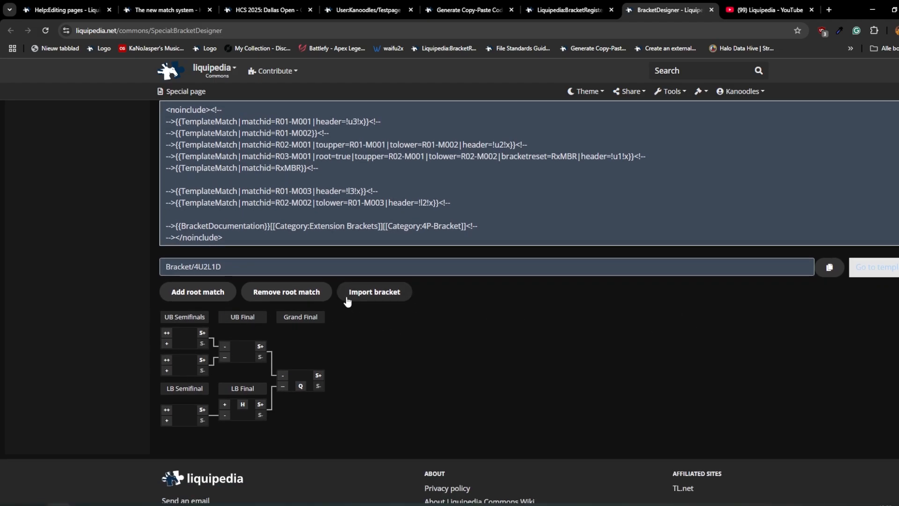
- Add a quarterfinal match feeding the first upper bracket semifinal, then copy the ID 2L1DH2LU2L1D for the code generator
click(167, 343)
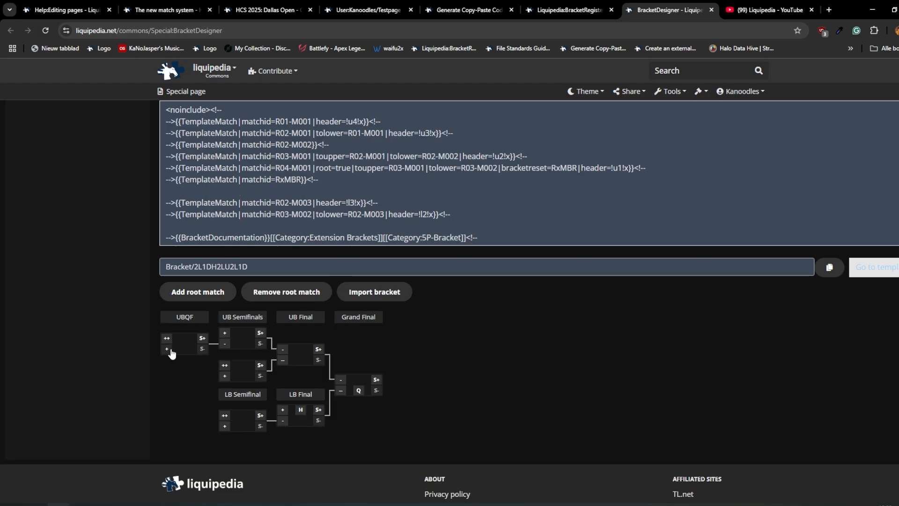
double_click(216, 266)
key(ctrl+c)
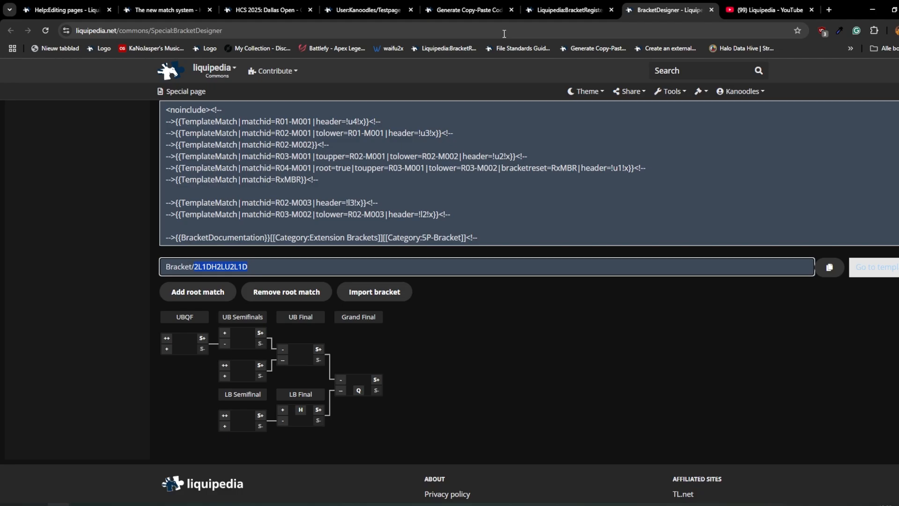
click(581, 9)
click(502, 5)
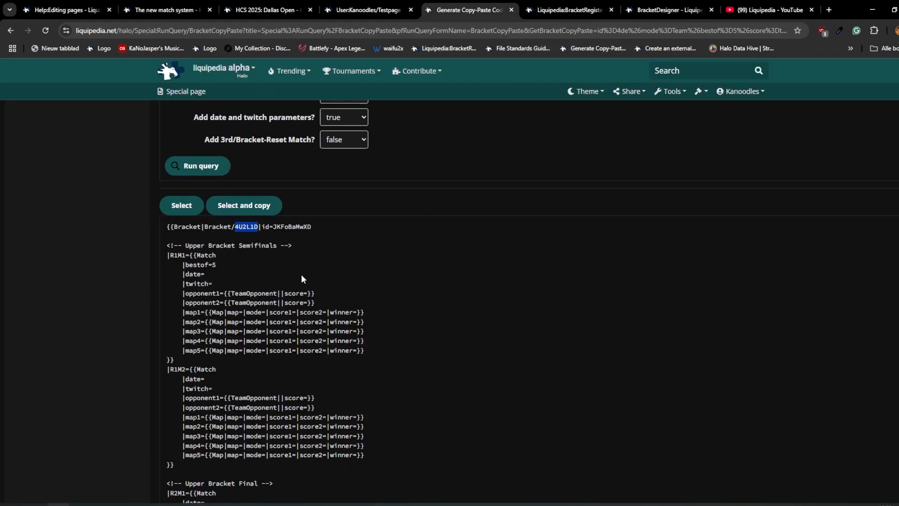
- Set the Template ID to 2L1DH2LU2L1D, generate the bracket code and copy it
scroll(328, 318, up, 4)
double_click(345, 177)
key(ctrl+v)
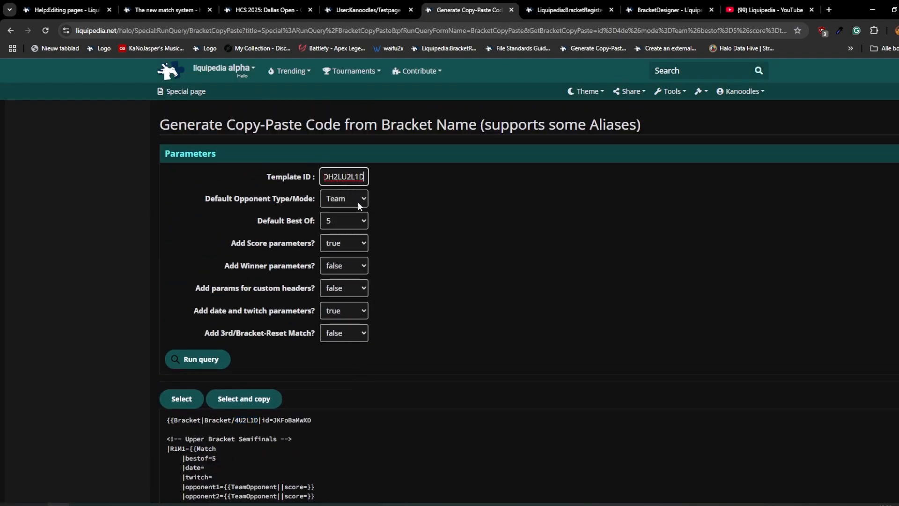
click(199, 359)
scroll(279, 353, down, 3)
click(252, 251)
- Replace the test page's whole source with the copied bracket code, save it and review the saved page
click(377, 10)
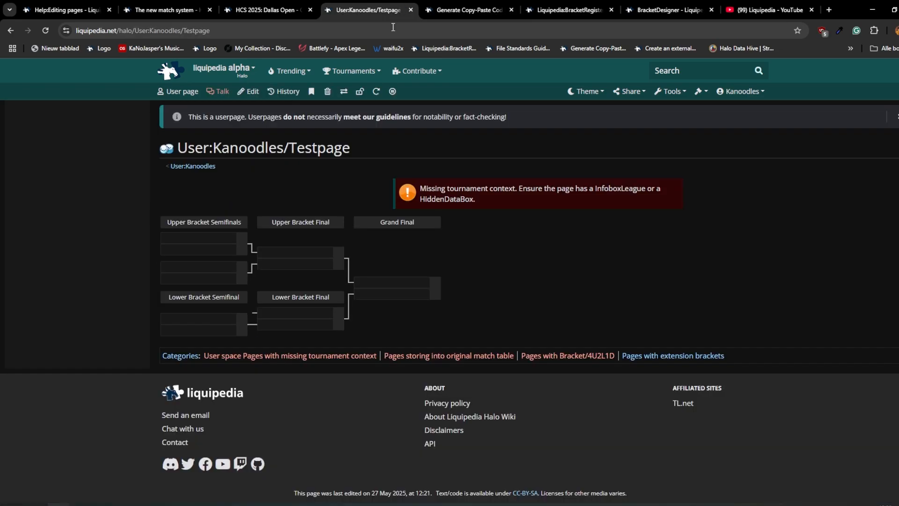
click(254, 93)
click(398, 338)
key(ctrl+a)
key(ctrl+v)
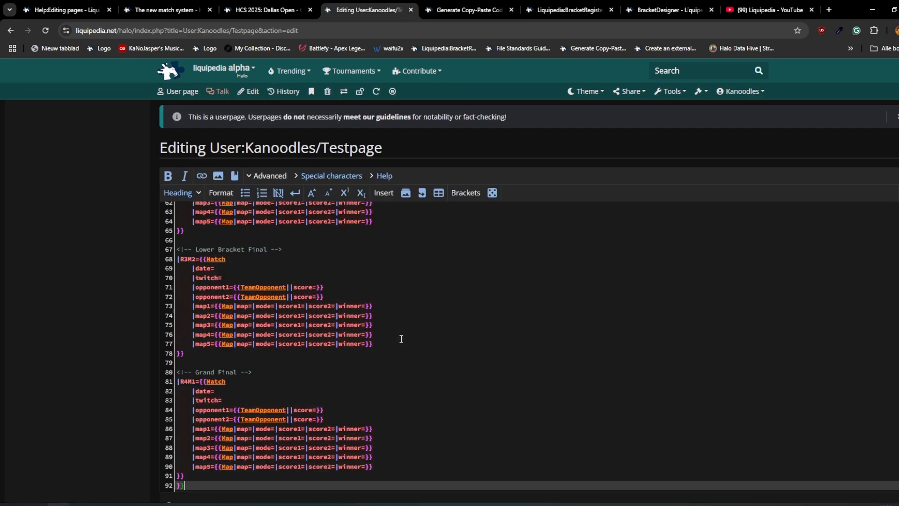
scroll(401, 339, up, 6)
scroll(127, 358, down, 5)
click(201, 397)
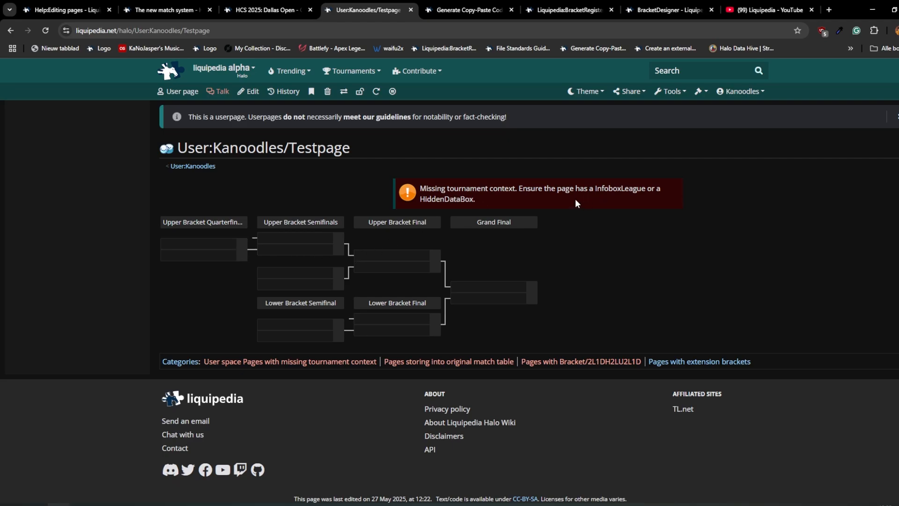
drag(577, 202, 426, 197)
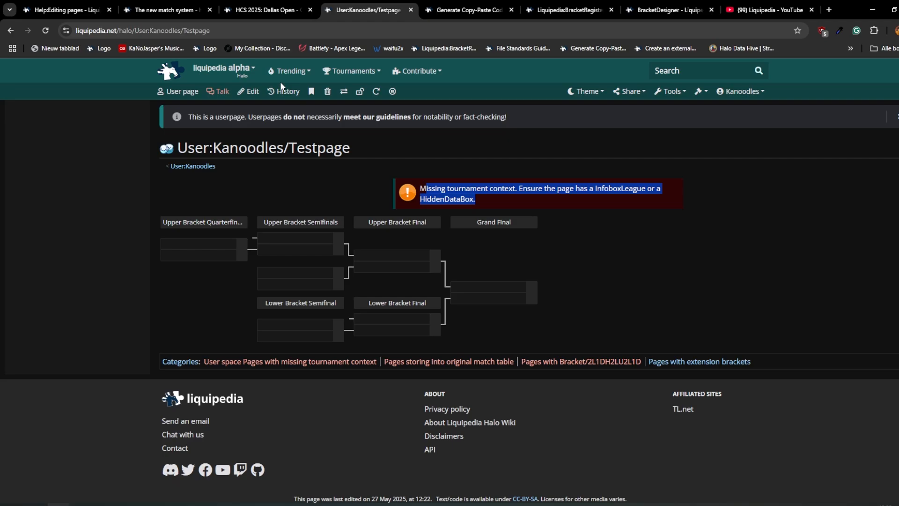
click(255, 92)
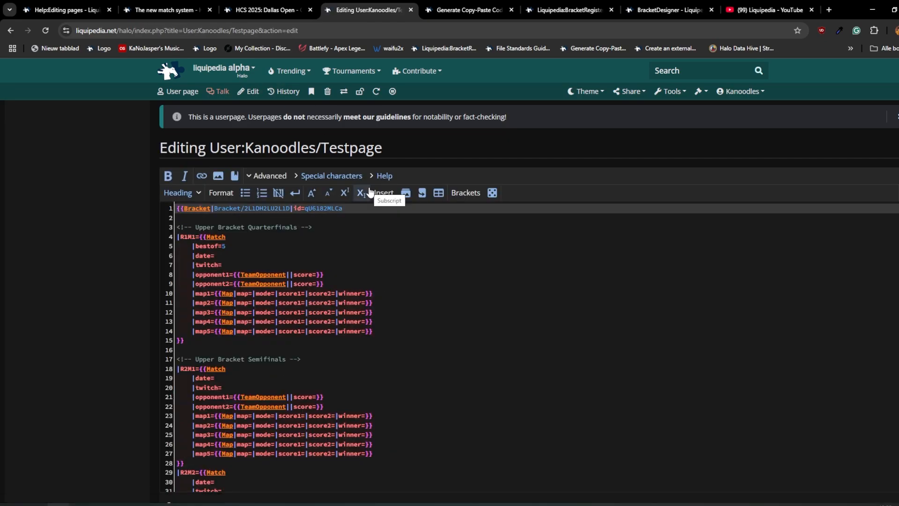
click(234, 254)
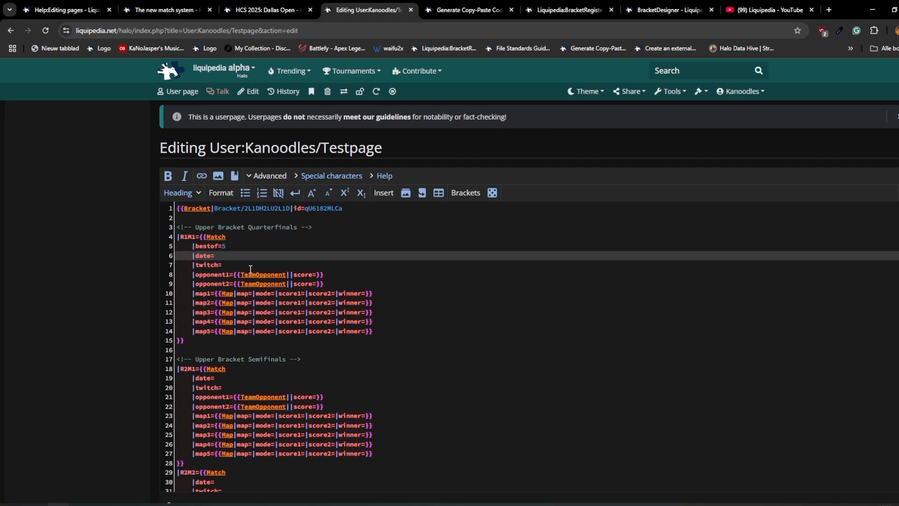
text(2025-05-26 12:00 {{Abbr/CEST}})
- Preview the page and check the date in the upper bracket quarterfinal's match details
scroll(239, 374, down, 5)
click(276, 447)
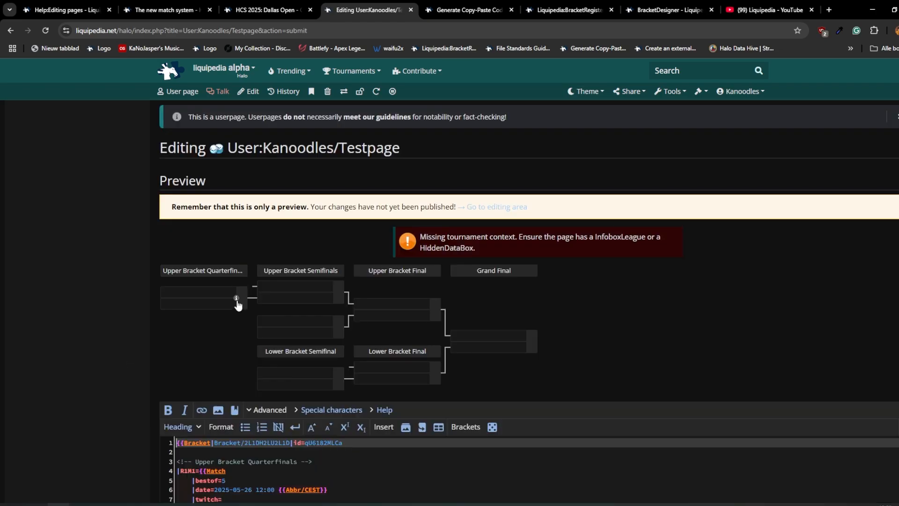
scroll(238, 308, down, 1)
click(237, 249)
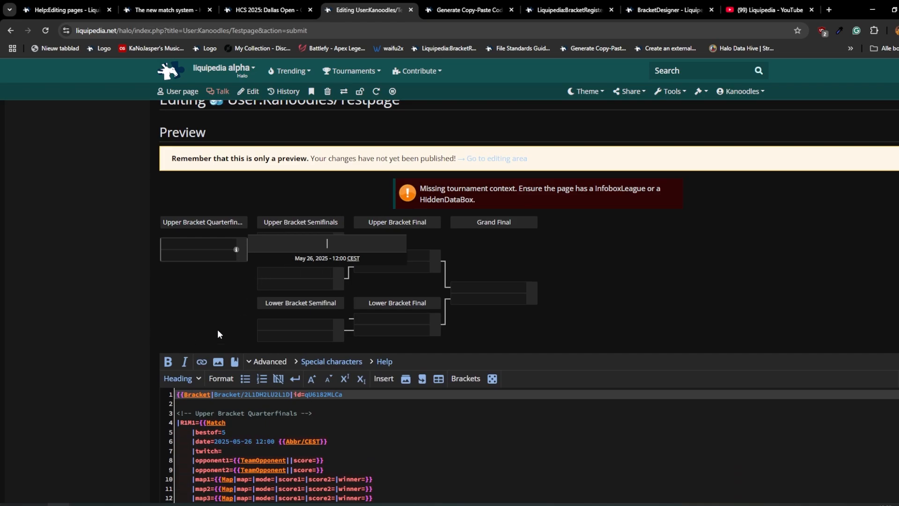
drag(369, 257, 292, 257)
- Enter optic gaming as opponent 1 and team liquid as opponent 2 of match R1M1
scroll(377, 445, down, 1)
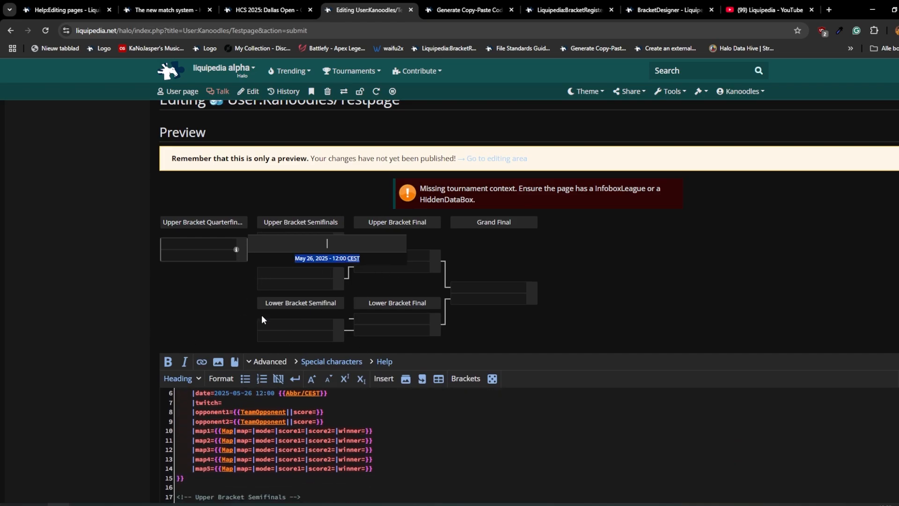
scroll(78, 387, up, 1)
scroll(78, 387, down, 3)
scroll(302, 361, up, 1)
click(265, 382)
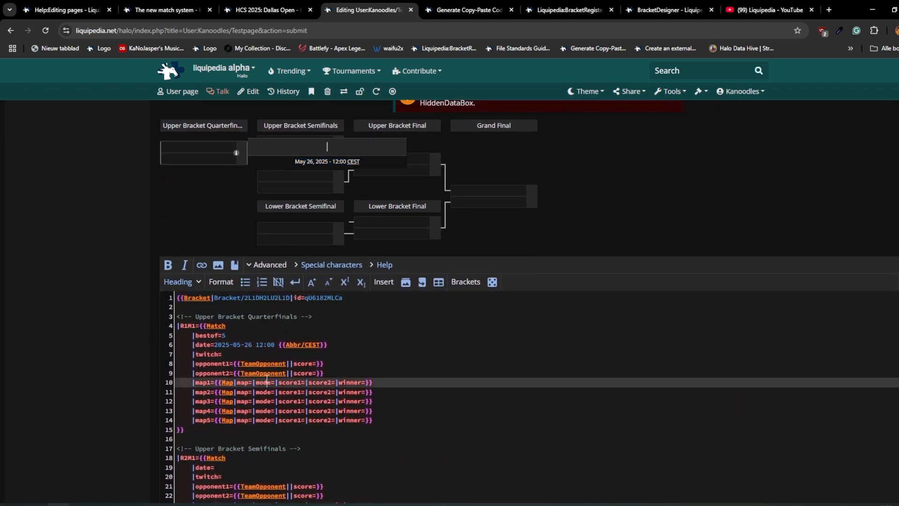
click(290, 363)
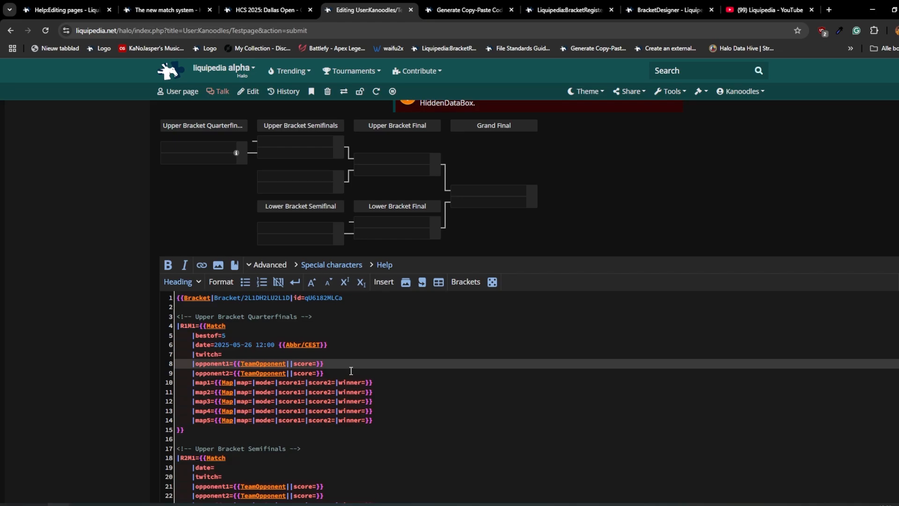
text(optic gaming)
click(288, 374)
text(team liquid)
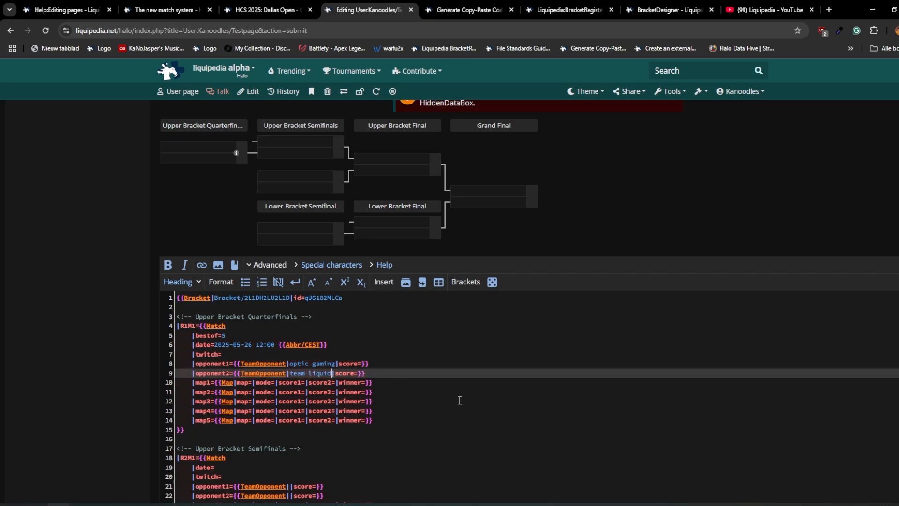
- Set the scores of match R1M1 to 2 for optic gaming and 3 for team liquid
click(363, 364)
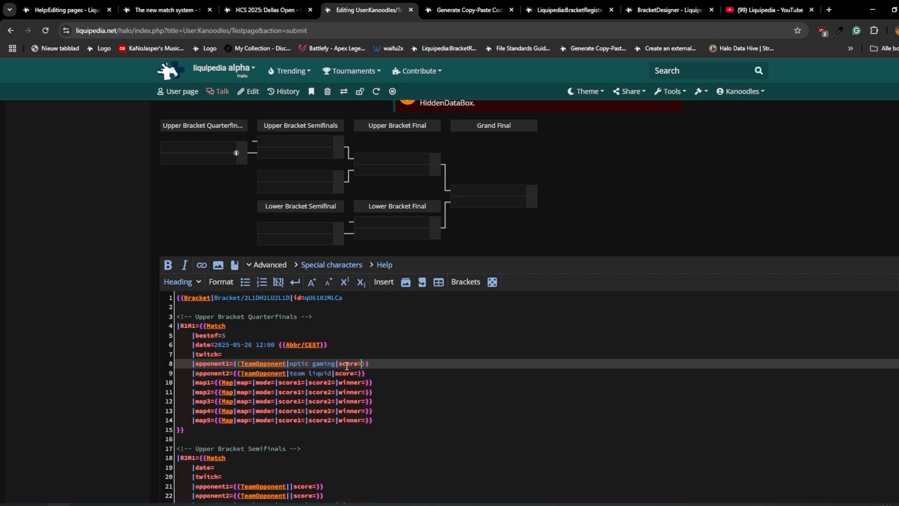
drag(227, 338, 188, 337)
click(331, 356)
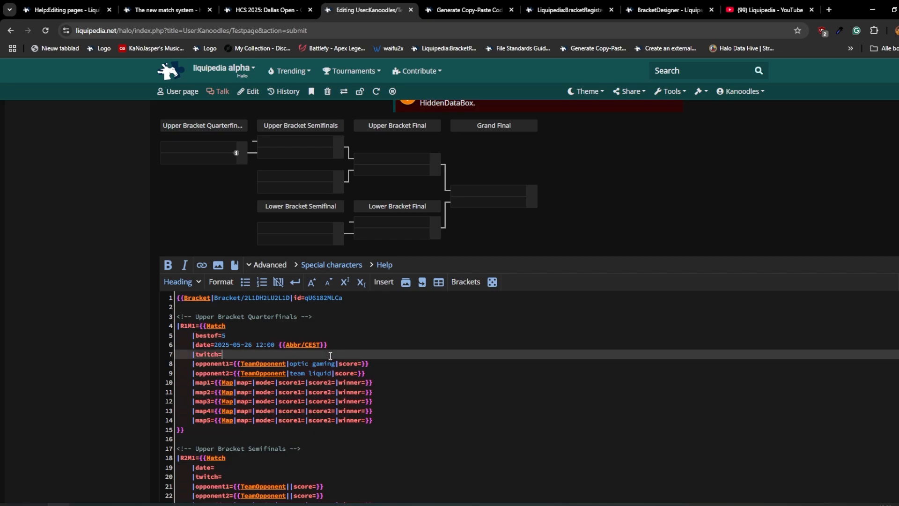
click(362, 373)
text(3)
key(Up)
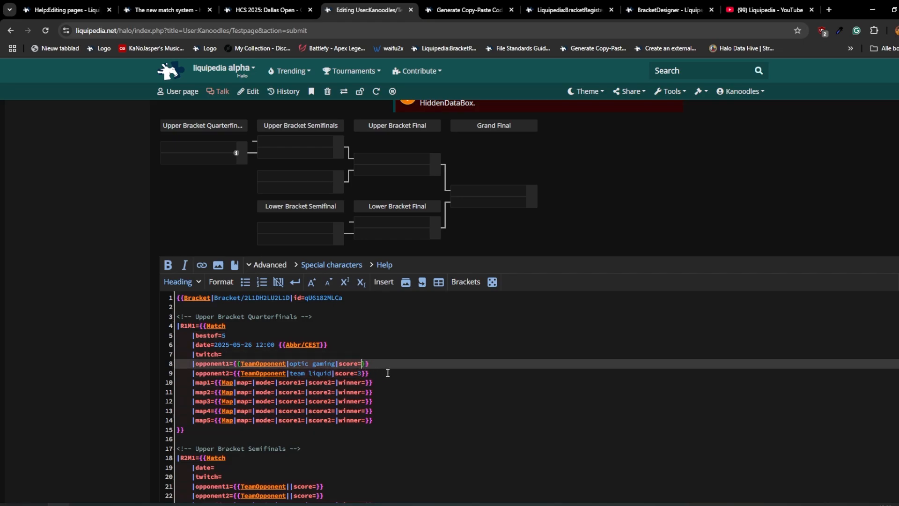
text(2)
- Preview the page and check the teams and scores in the upper bracket quarterfinal's match details
scroll(387, 373, down, 5)
click(274, 392)
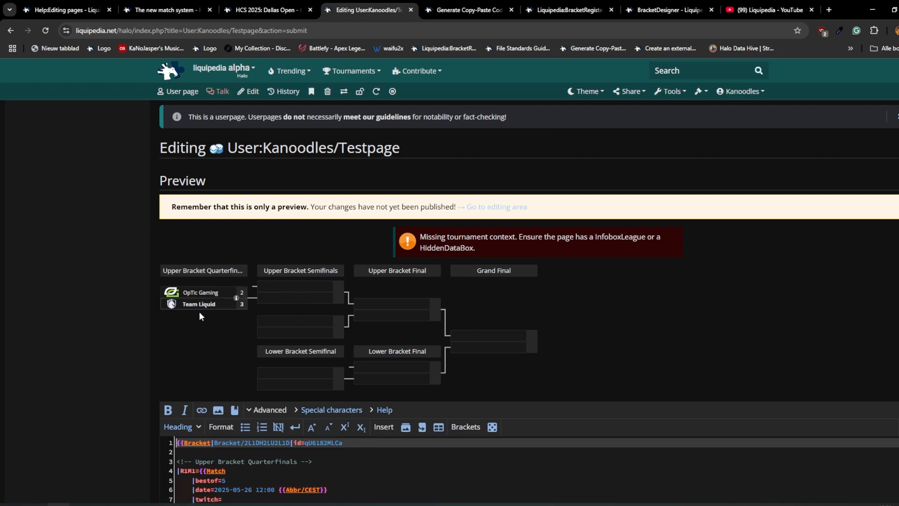
scroll(200, 316, down, 2)
click(216, 393)
key(shift+End)
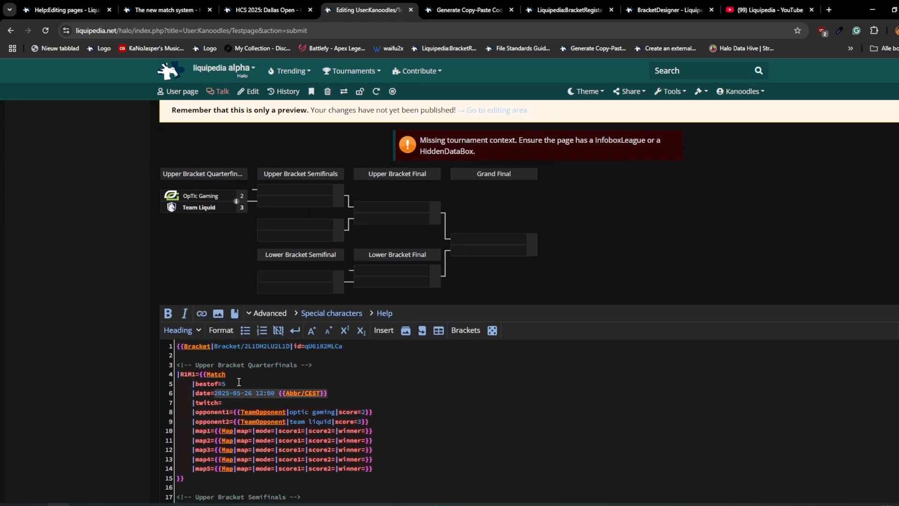
click(240, 208)
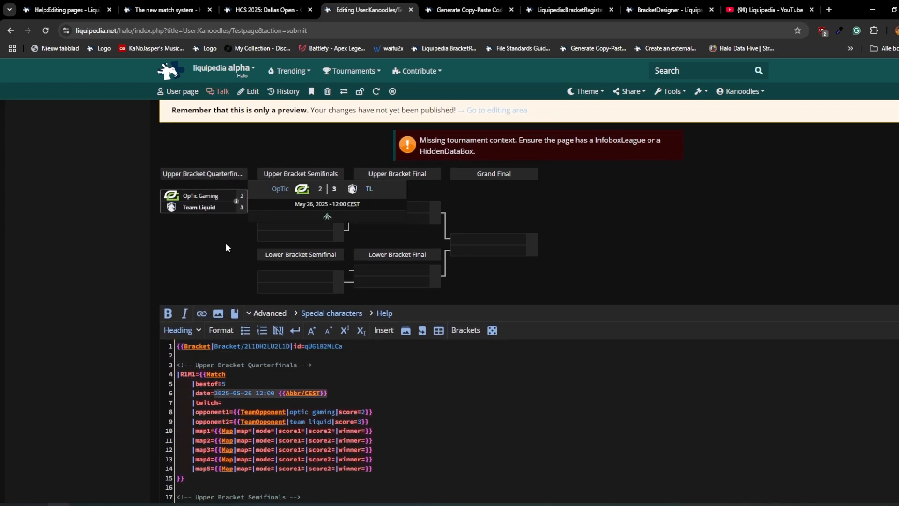
- Enter faze clan as opponent 1 and team liquid as opponent 2 of match R2M1 in the Upper Bracket Semifinals
scroll(141, 265, down, 5)
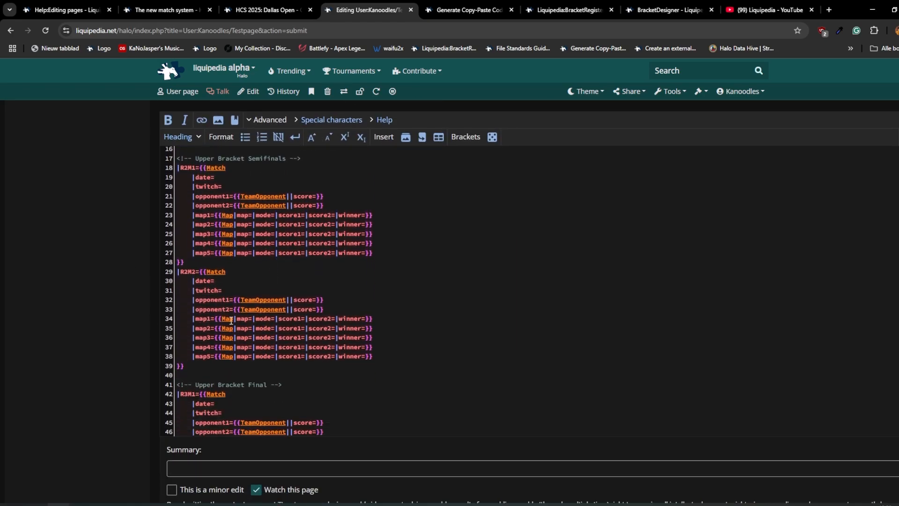
scroll(94, 328, up, 4)
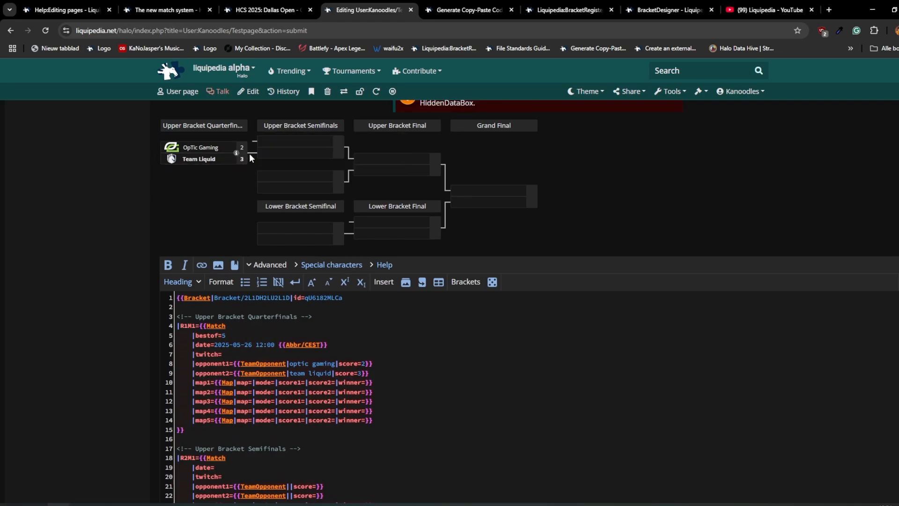
scroll(369, 383, down, 3)
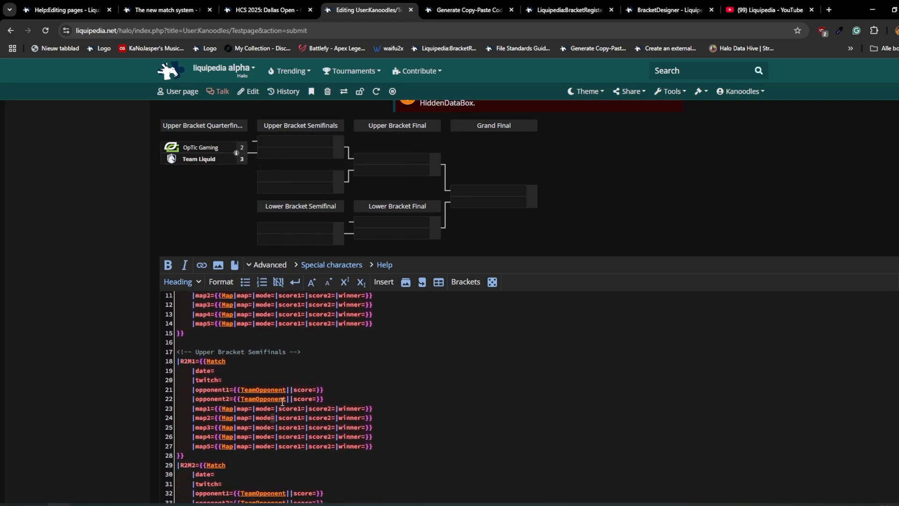
click(289, 398)
text(team liquid)
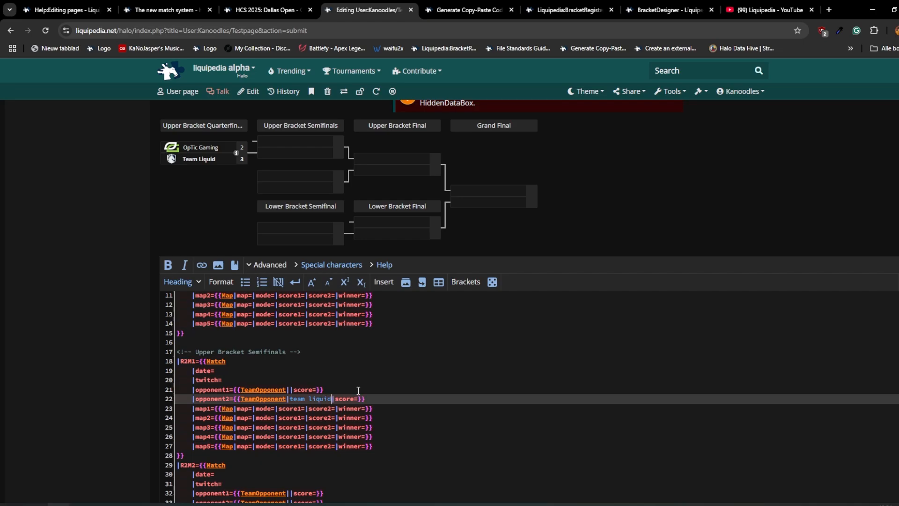
click(287, 389)
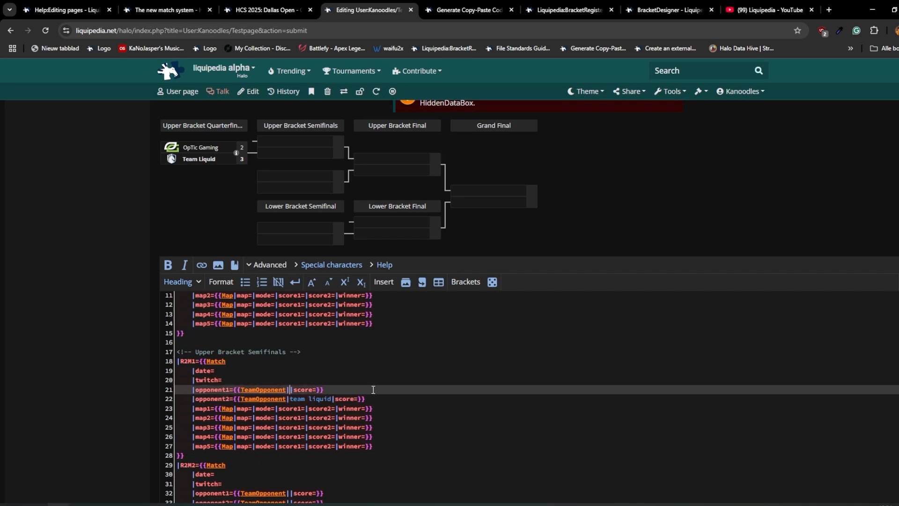
text(faze clan)
click(244, 371)
text(202)
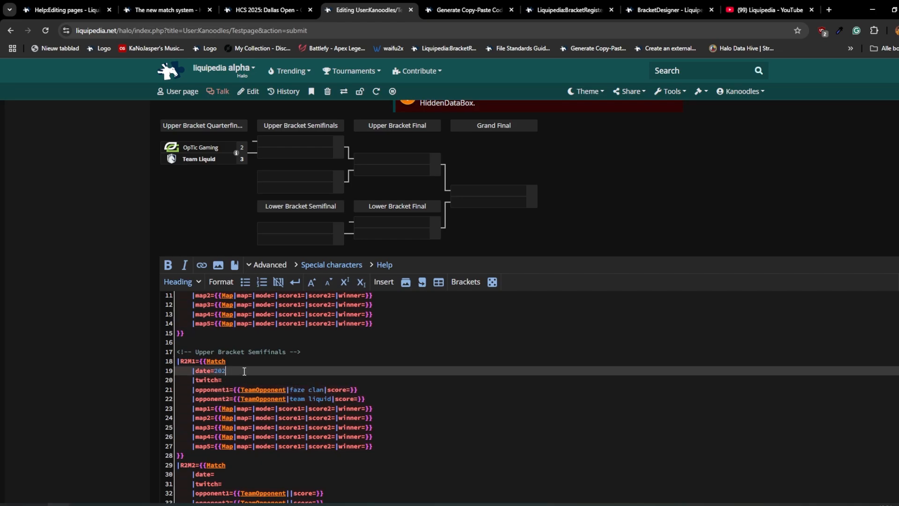
text(5-05-27 13:00 {{Abbr/CEST}})
- Preview the page and check the date in the match details of the FaZe Clan and Team Liquid semifinal
scroll(77, 352, down, 6)
click(274, 489)
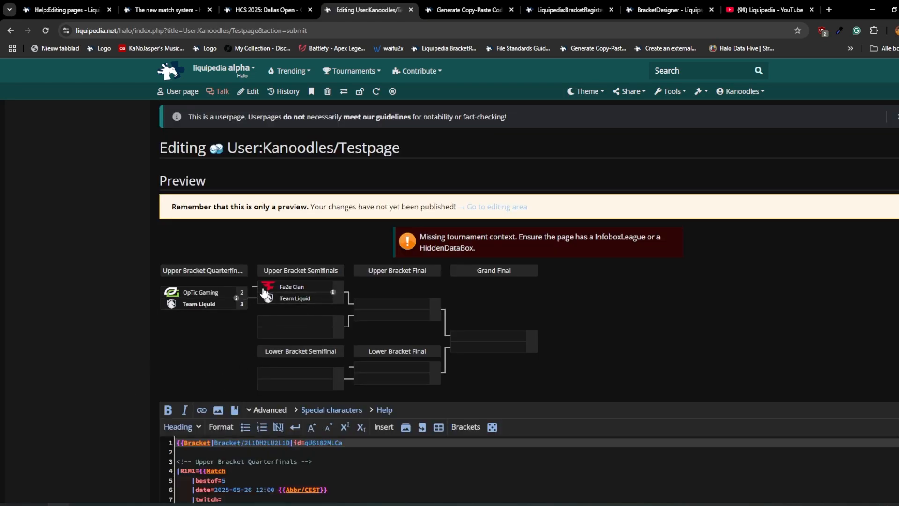
click(321, 299)
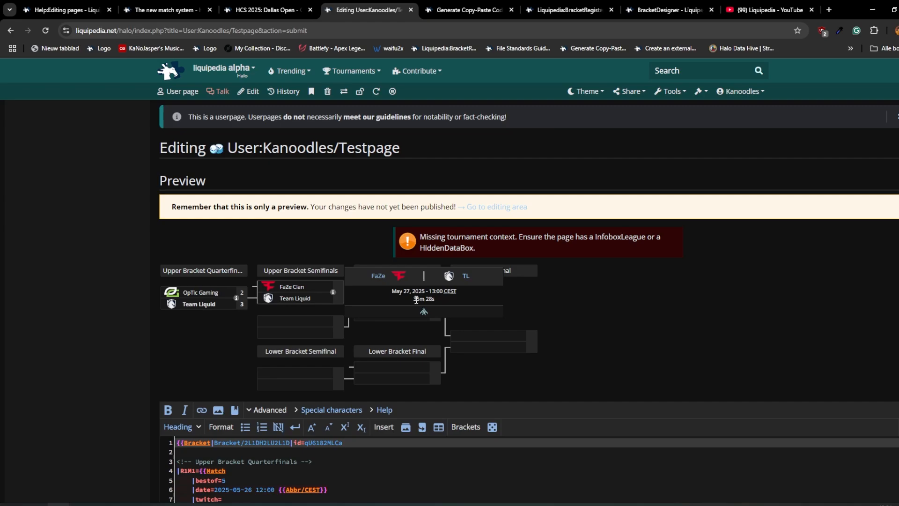
drag(451, 296, 370, 287)
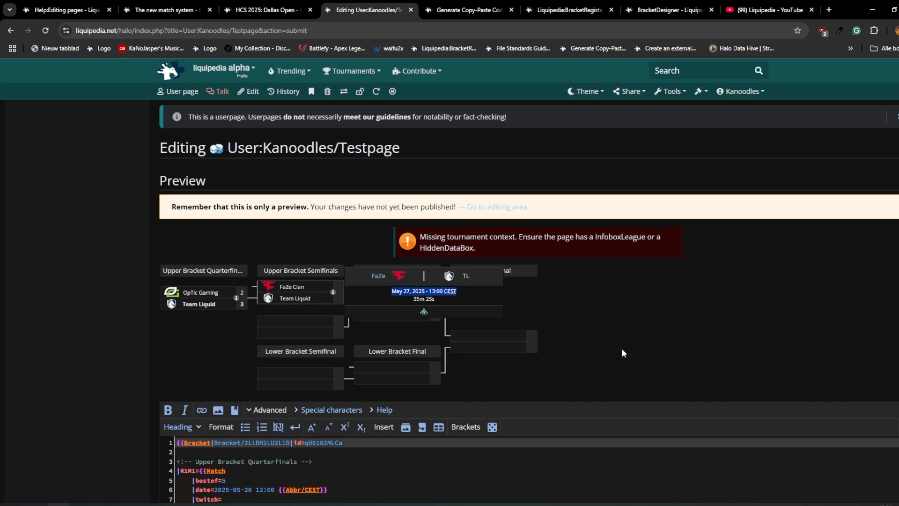
- Copy the date value of match R2M1 into the date of match R2M2
scroll(331, 319, down, 4)
scroll(299, 416, down, 3)
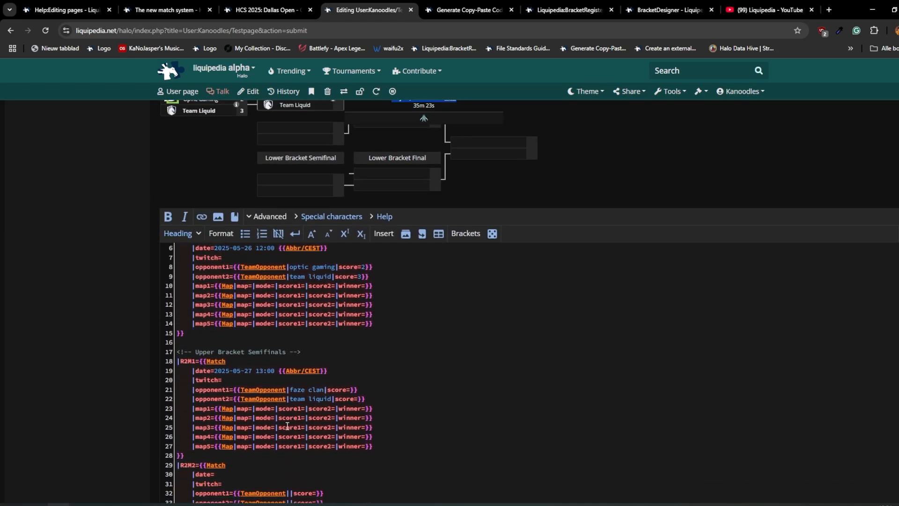
drag(327, 322, 214, 322)
key(ctrl+c)
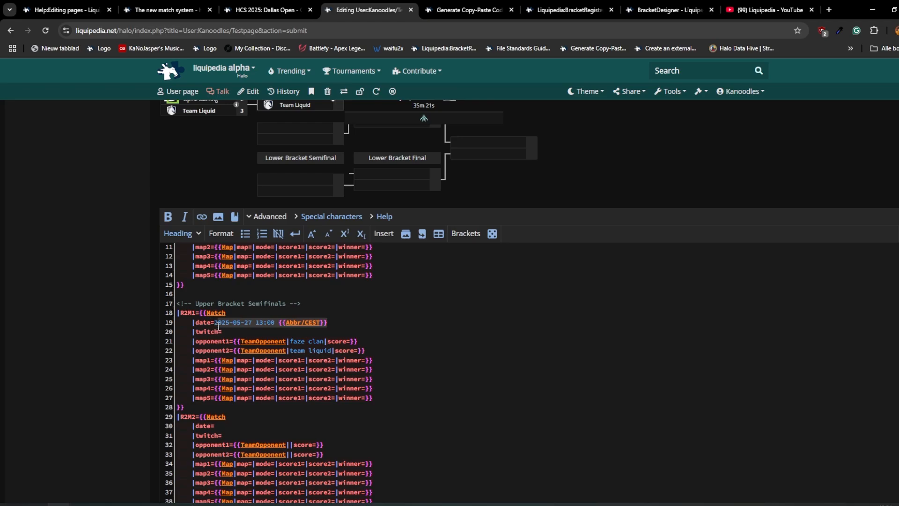
click(294, 434)
click(285, 426)
key(ctrl+v)
- Enter cloud9 as opponent 1 and tsm as opponent 2 of match R2M2
click(289, 444)
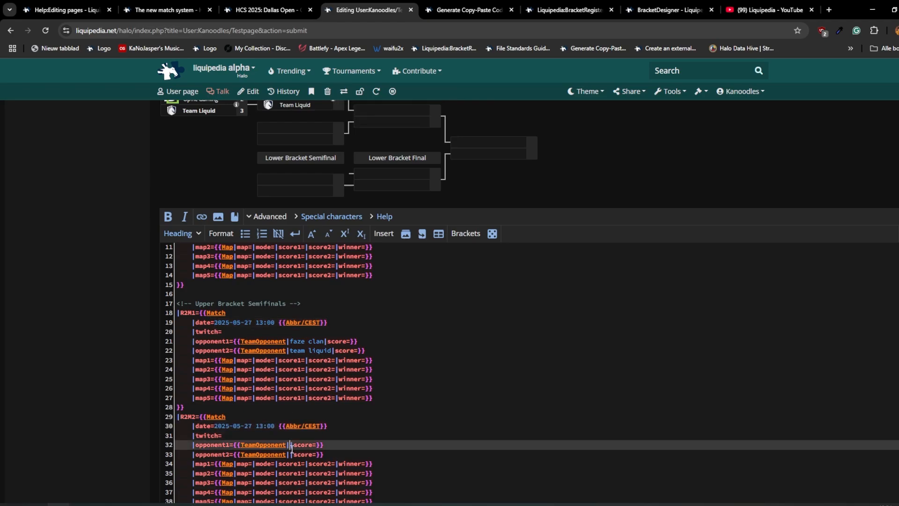
text(cloud9)
click(291, 454)
text(ssg)
- Preview the page to check the teams in both upper bracket semifinals
scroll(217, 391, down, 7)
scroll(110, 375, down, 3)
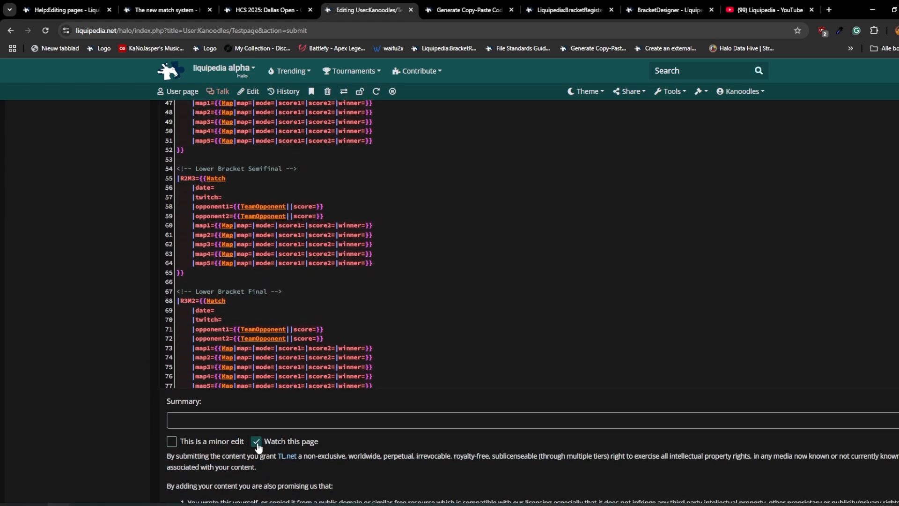
scroll(257, 447, down, 4)
click(274, 345)
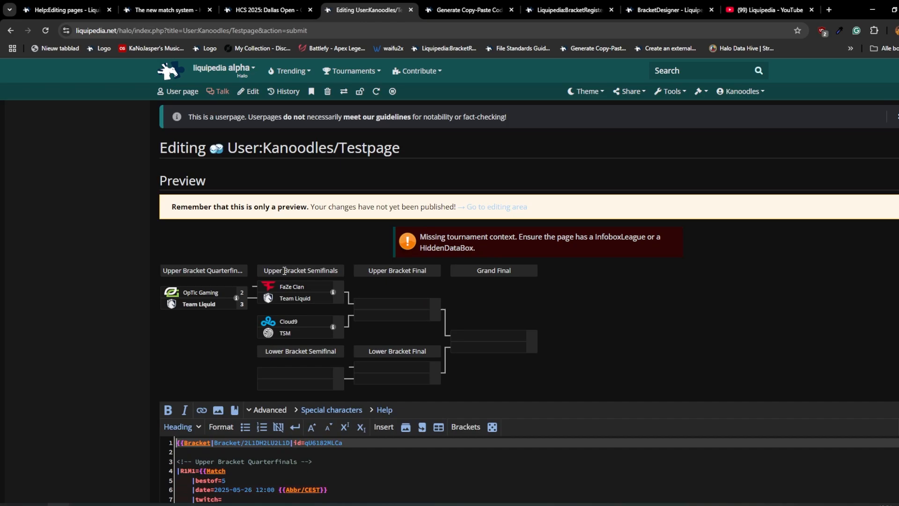
- Set the twitch parameter of match R1M1 to HCS
scroll(76, 205, down, 3)
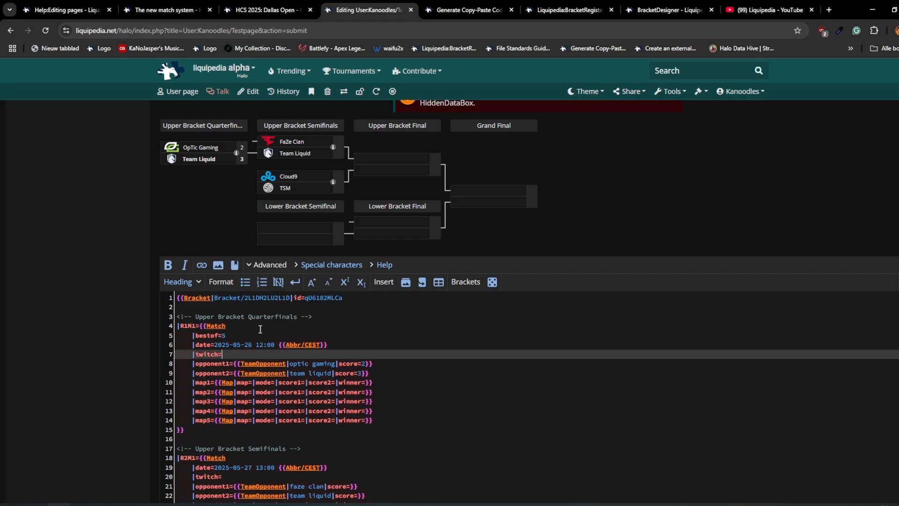
text(HCS)
click(673, 92)
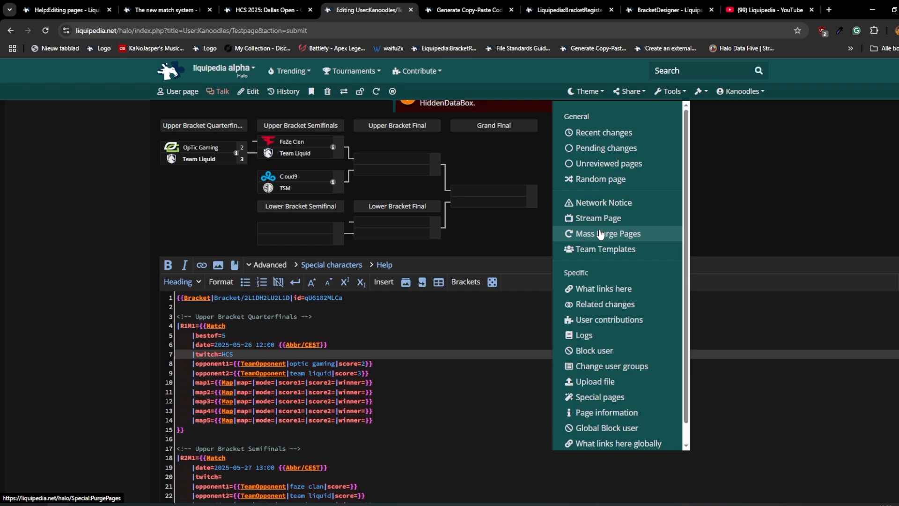
click(329, 373)
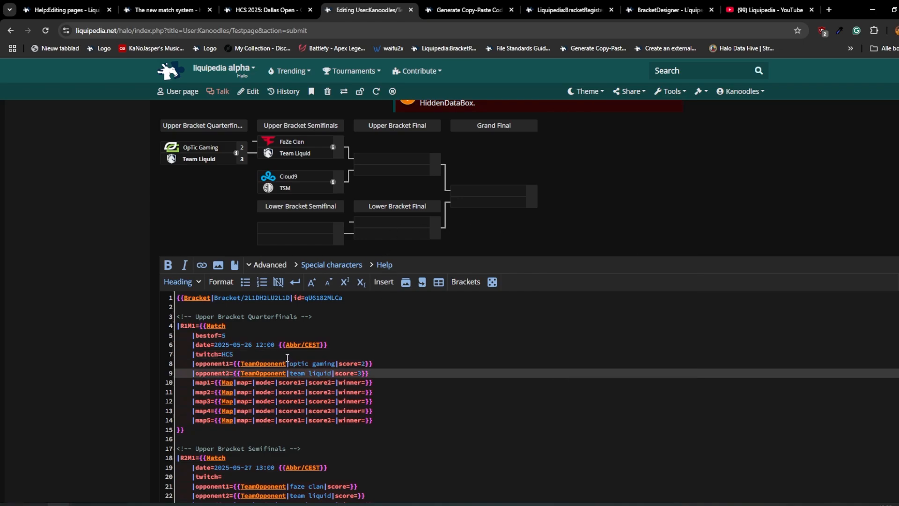
scroll(83, 344, up, 2)
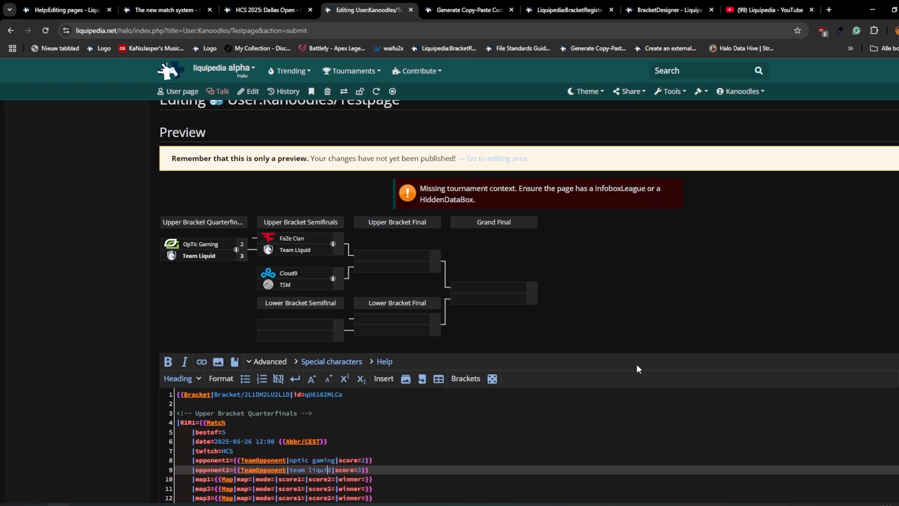
scroll(72, 363, down, 2)
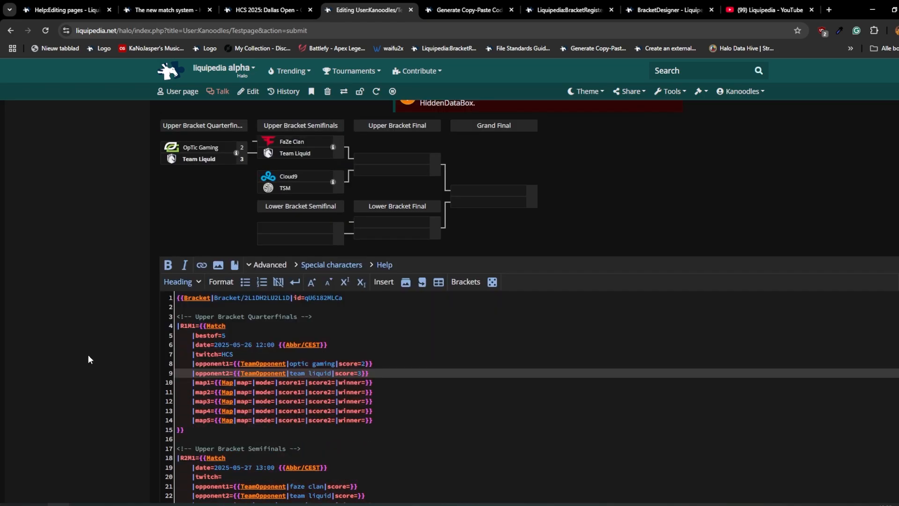
scroll(388, 321, down, 1)
drag(429, 375, 148, 335)
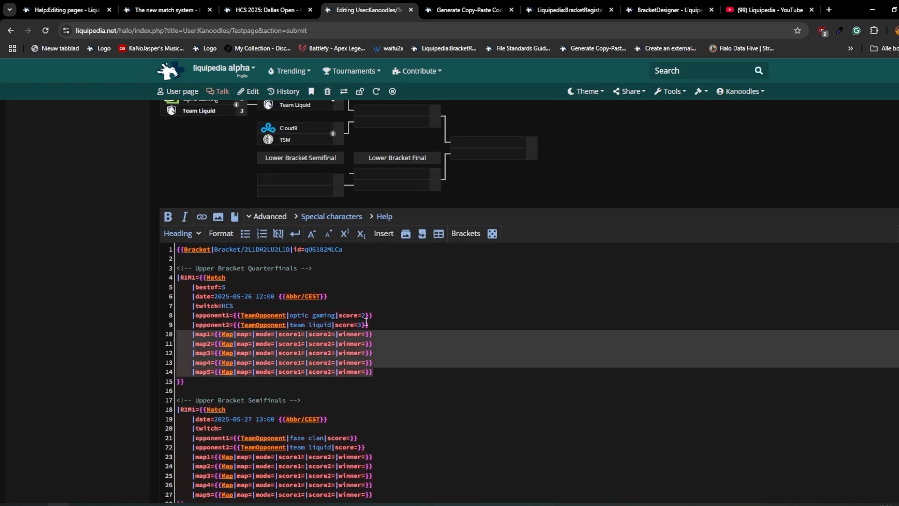
scroll(104, 288, up, 2)
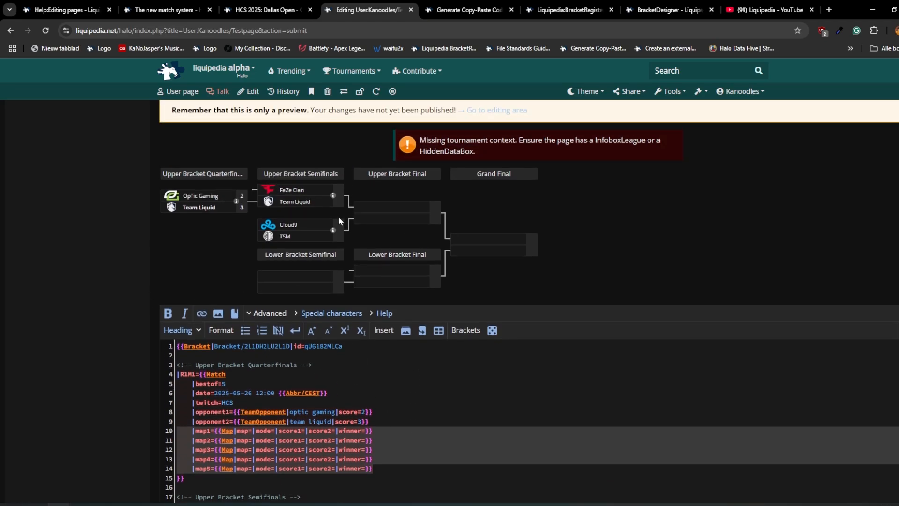
- Set the scores of match R2M2 to 1 for cloud9 and 3 for tsm
scroll(377, 417, down, 5)
scroll(380, 413, down, 1)
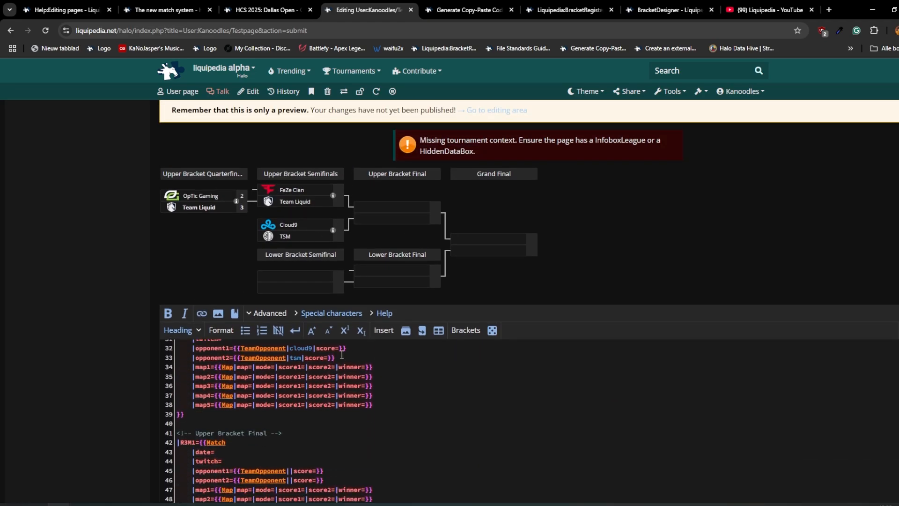
click(387, 349)
key(Left)
key(Left)
text(2)
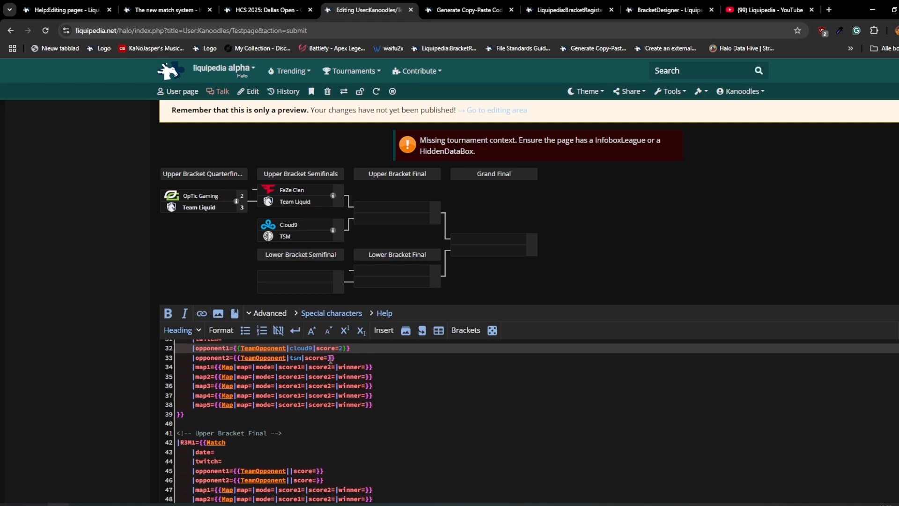
click(330, 358)
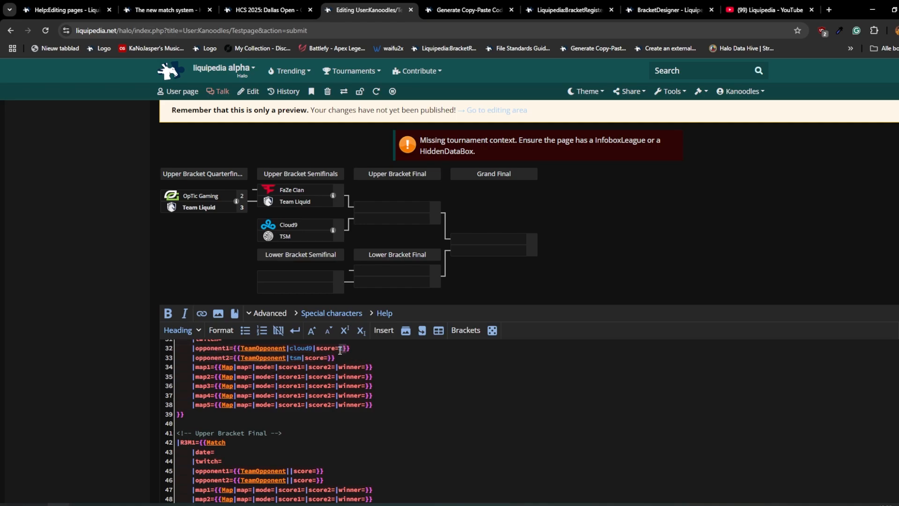
click(339, 351)
click(330, 357)
text(3)
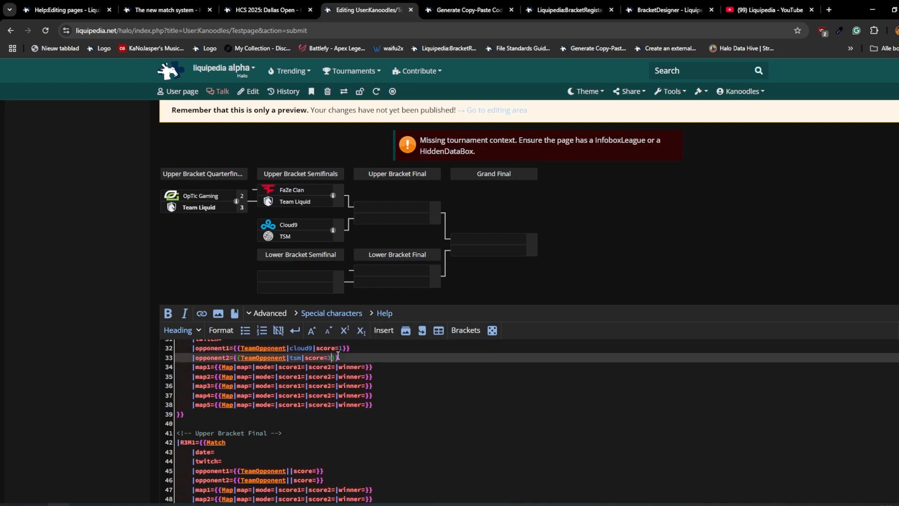
- Preview the page to check the scores of match R2M2 in the bracket
scroll(132, 386, down, 11)
click(277, 295)
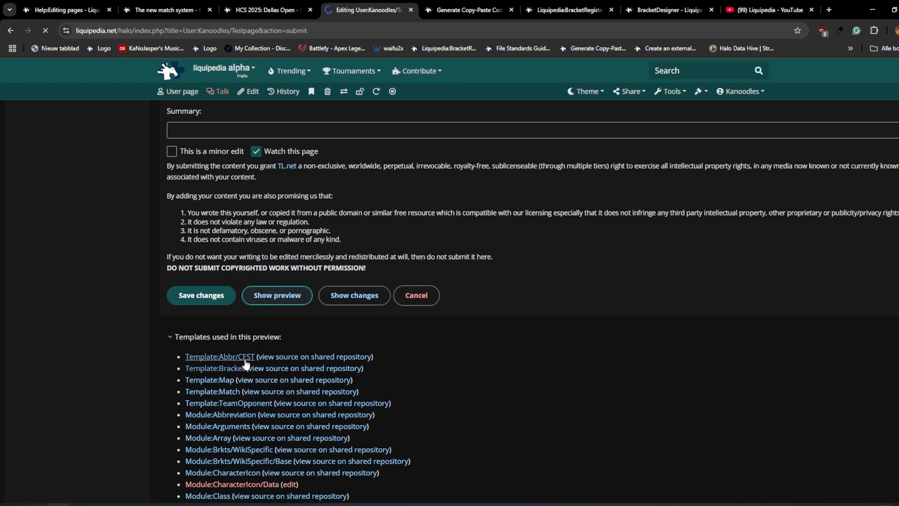
scroll(151, 330, down, 8)
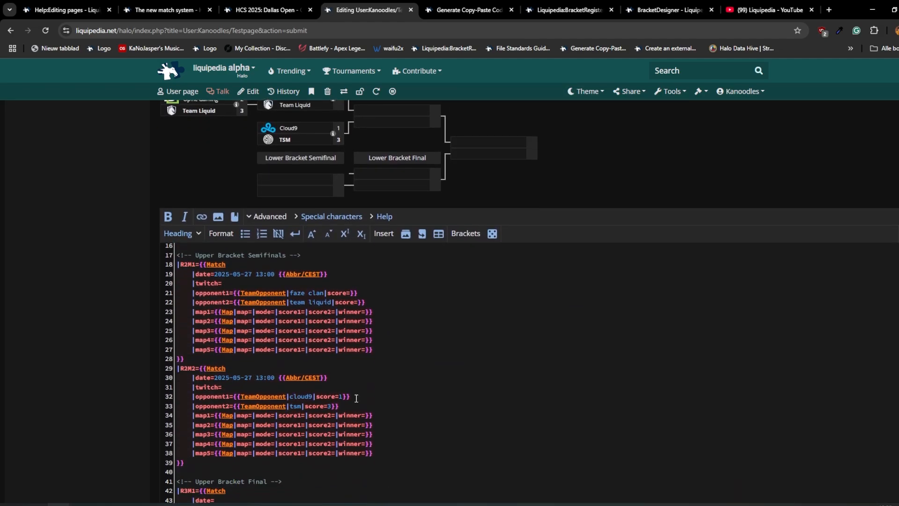
scroll(165, 336, up, 4)
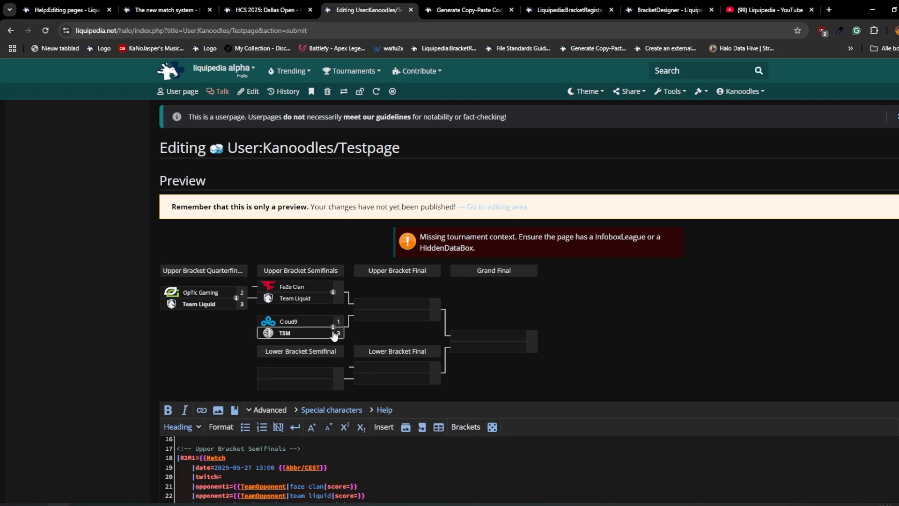
scroll(116, 358, down, 8)
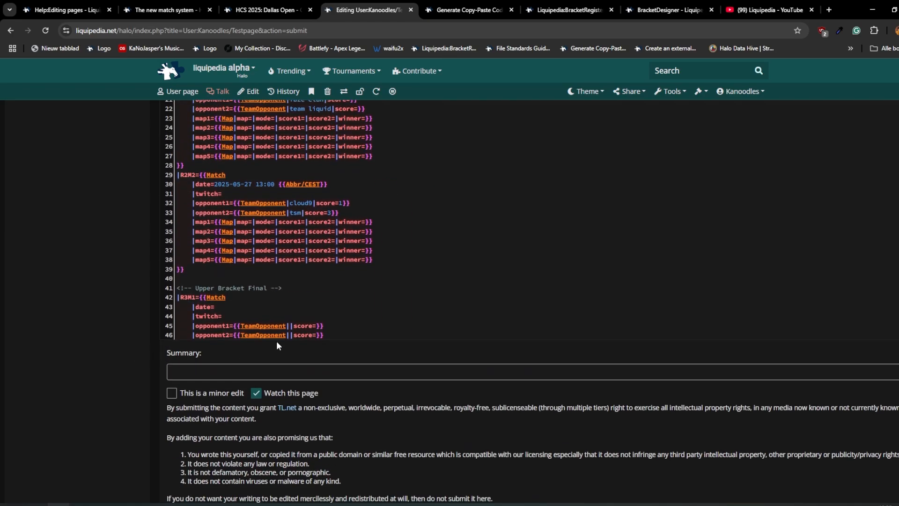
- Set the start time of match R2M1 to 12:00
scroll(60, 316, up, 3)
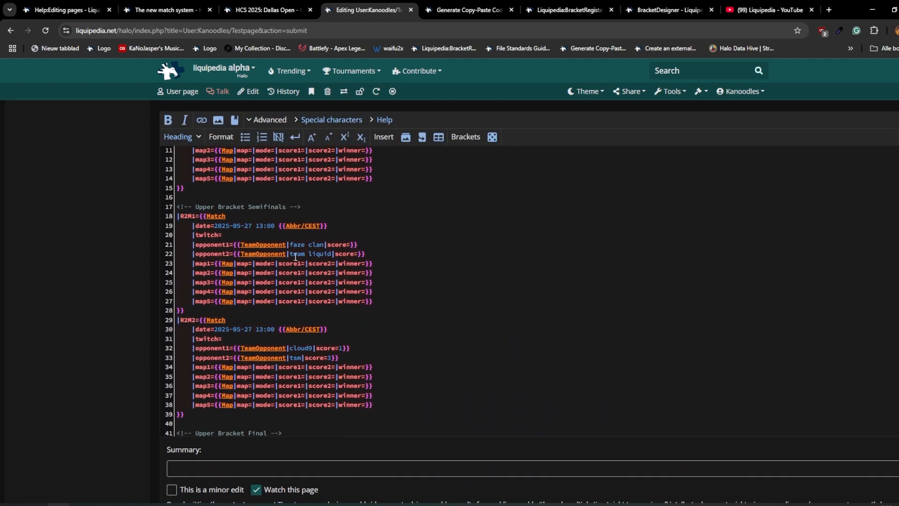
click(264, 226)
text(12)
key(Left)
key(Left)
key(BackSpace)
key(BackSpace)
- Set the scores of match R2M1 to 1 for faze clan and 1 for team liquid, and preview the page
click(351, 245)
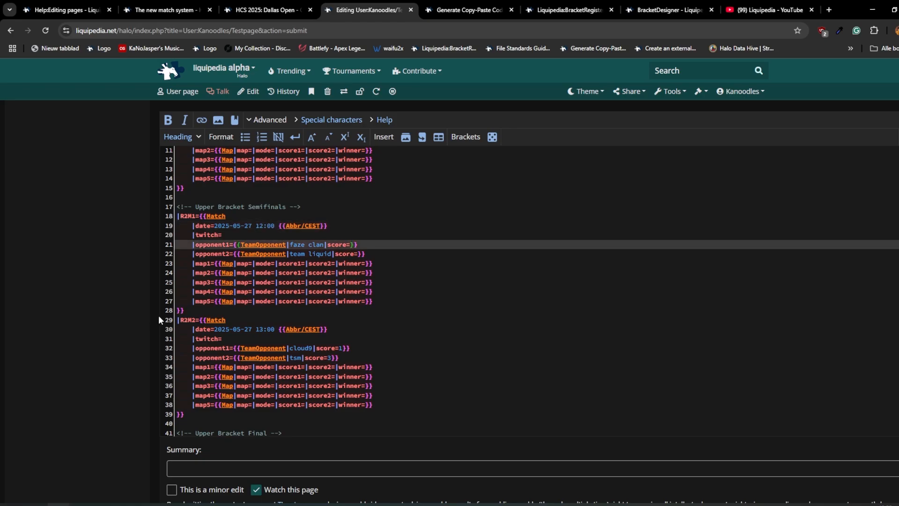
ctrl+click(359, 255)
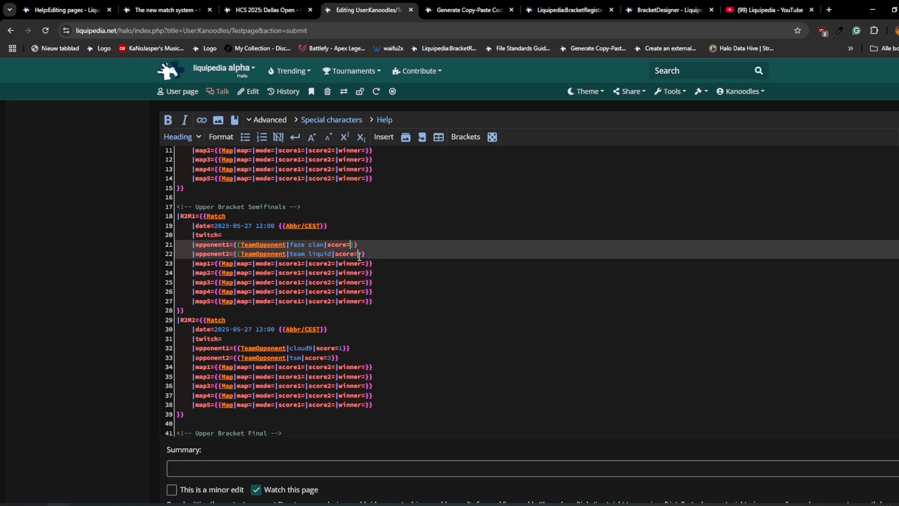
text(0)
scroll(145, 330, down, 6)
click(277, 344)
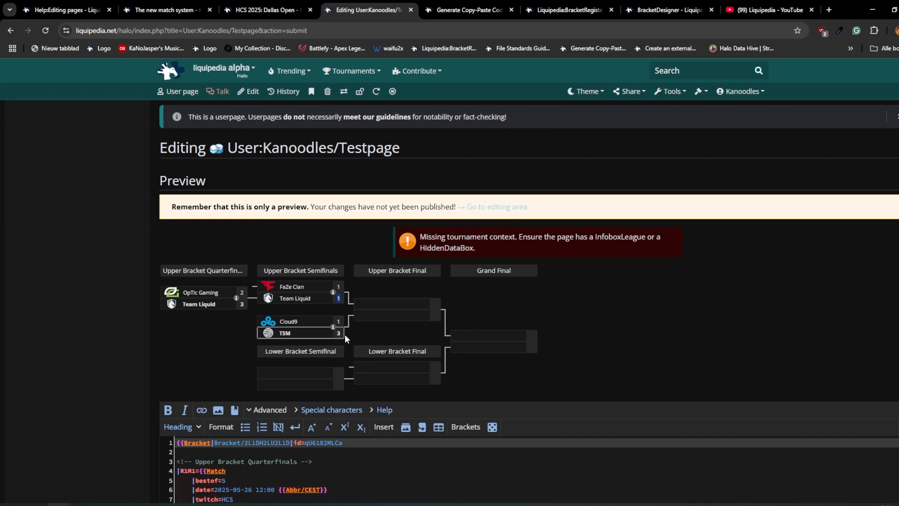
click(326, 301)
- Set faze clan's score in match R2M1 to 3
scroll(119, 333, down, 8)
scroll(191, 358, down, 1)
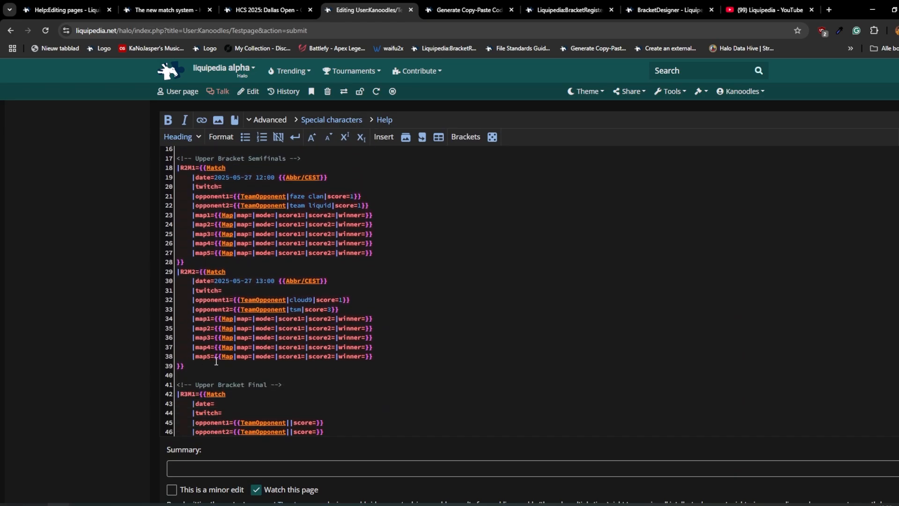
click(355, 196)
double_click(355, 196)
text(3)
- Enter faze clan as opponent 1 and tsm as opponent 2 of the upper bracket final R3M1
scroll(310, 368, down, 1)
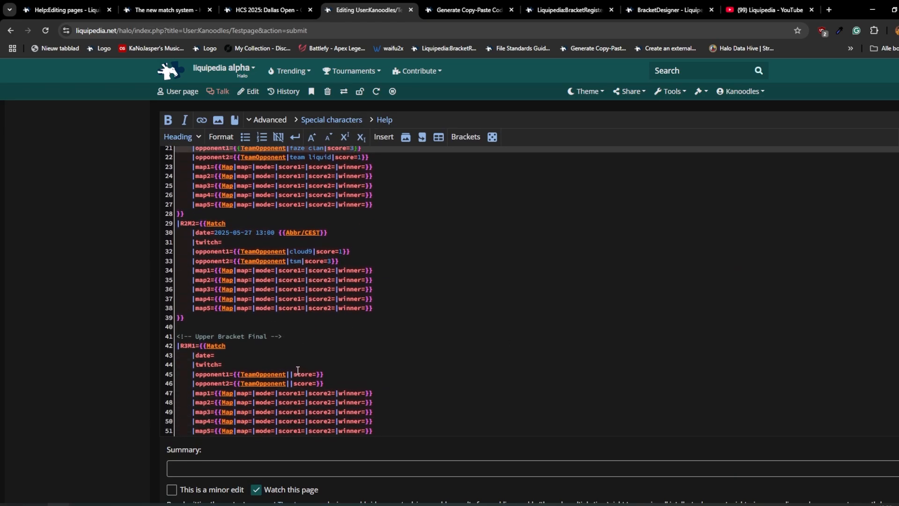
scroll(92, 307, up, 6)
scroll(126, 311, down, 2)
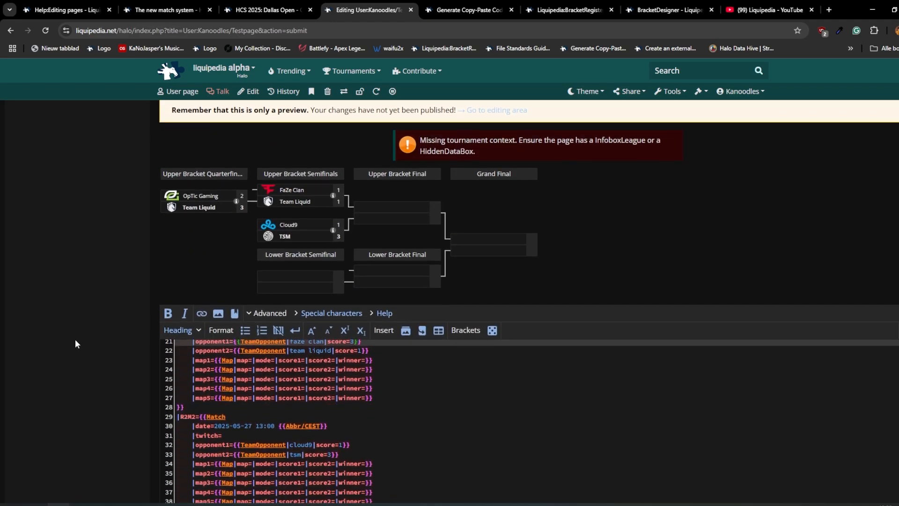
scroll(309, 448, down, 1)
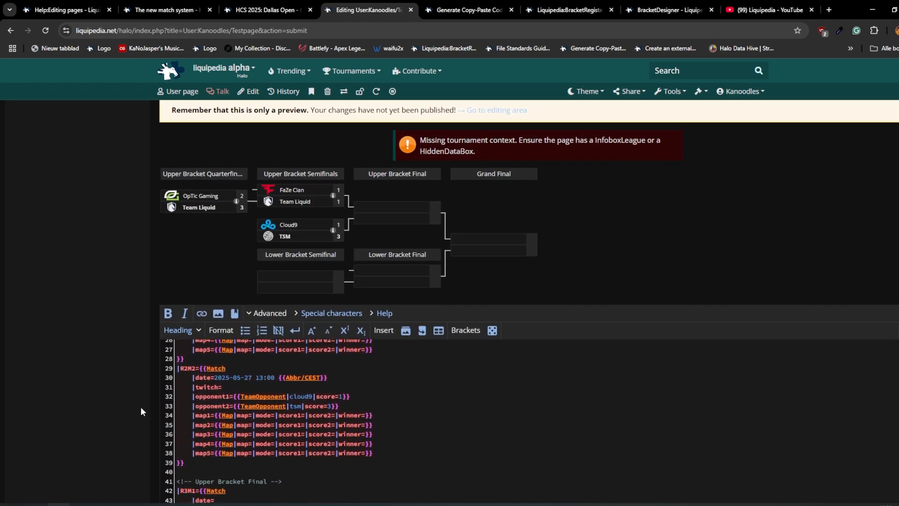
scroll(140, 407, up, 1)
scroll(391, 272, down, 2)
scroll(302, 416, down, 1)
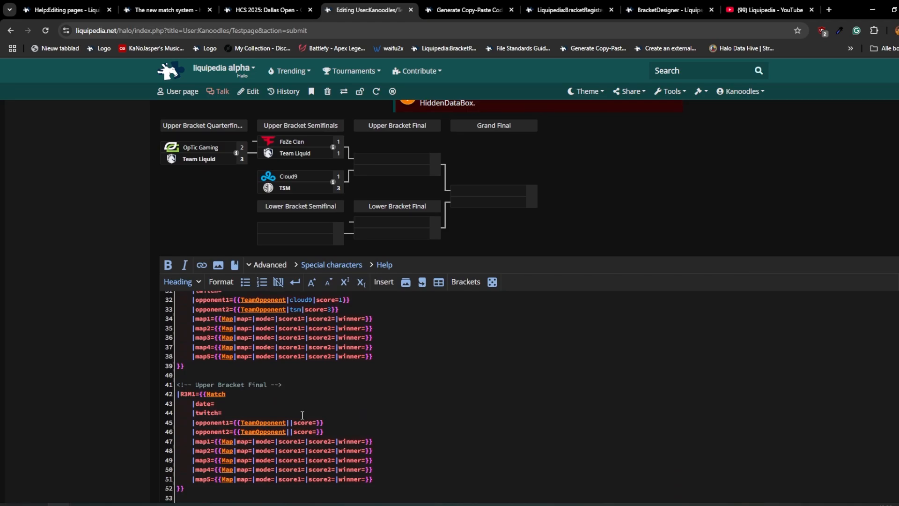
click(289, 422)
text(faze clan)
click(289, 431)
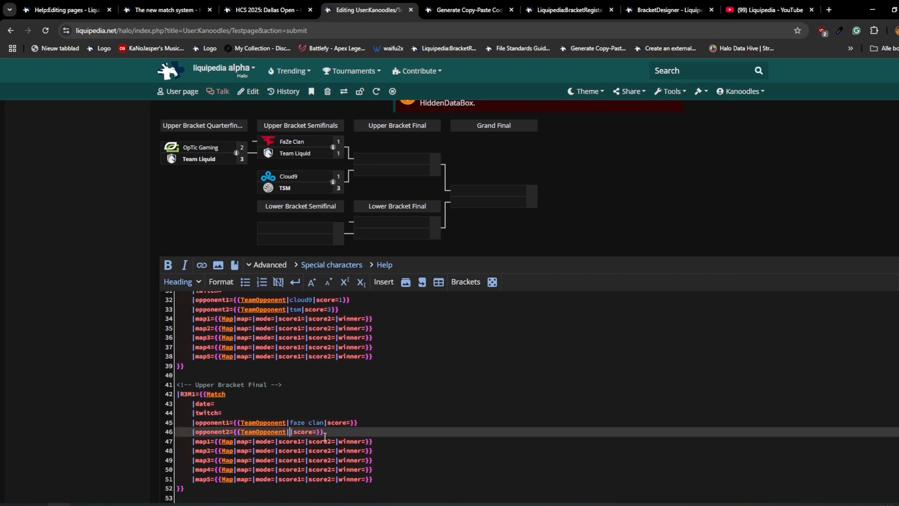
text(tsm)
- Enter team liquid as opponent 1 of the lower bracket semifinal R2M3
scroll(127, 311, down, 3)
scroll(257, 361, down, 1)
click(289, 351)
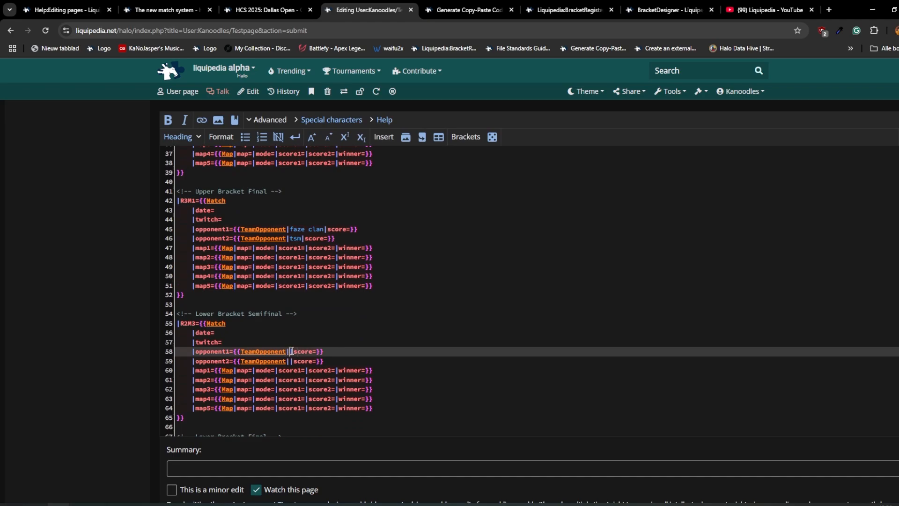
scroll(123, 310, up, 3)
text(faz)
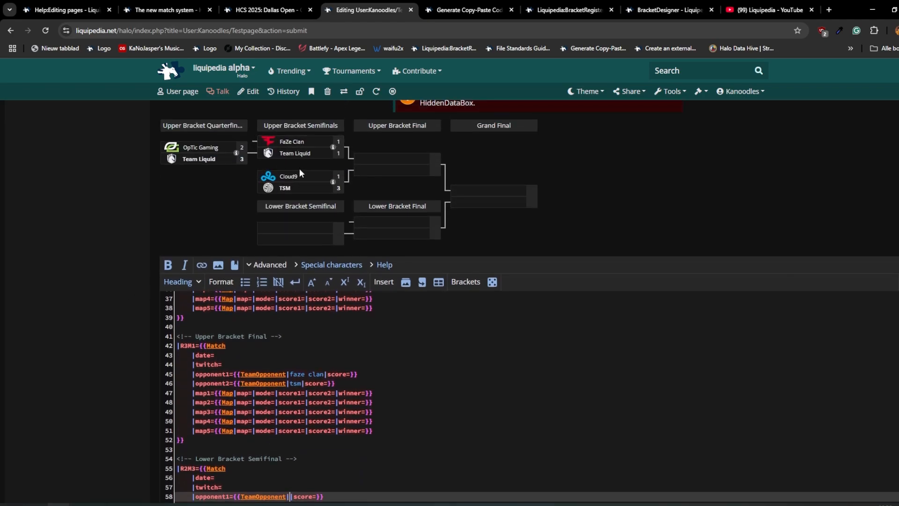
text(e clan)
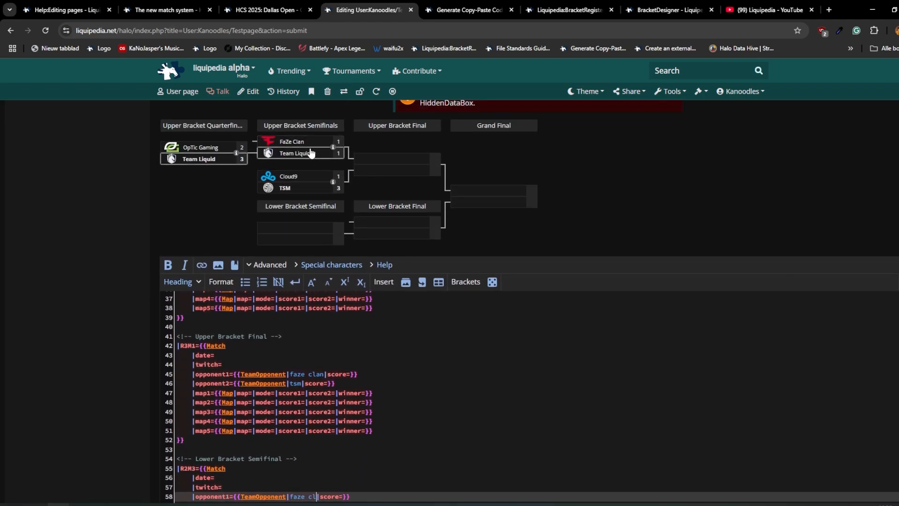
key(BackSpace)
key(BackSpace)
key(BackSpace)
key(BackSpace)
key(BackSpace)
key(BackSpace)
key(BackSpace)
key(BackSpace)
key(BackSpace)
text(team liquid)
- Enter cloud9 as opponent 2 of match R2M3 and preview the page
scroll(252, 187, down, 3)
click(295, 410)
text(cloud9|score=}})
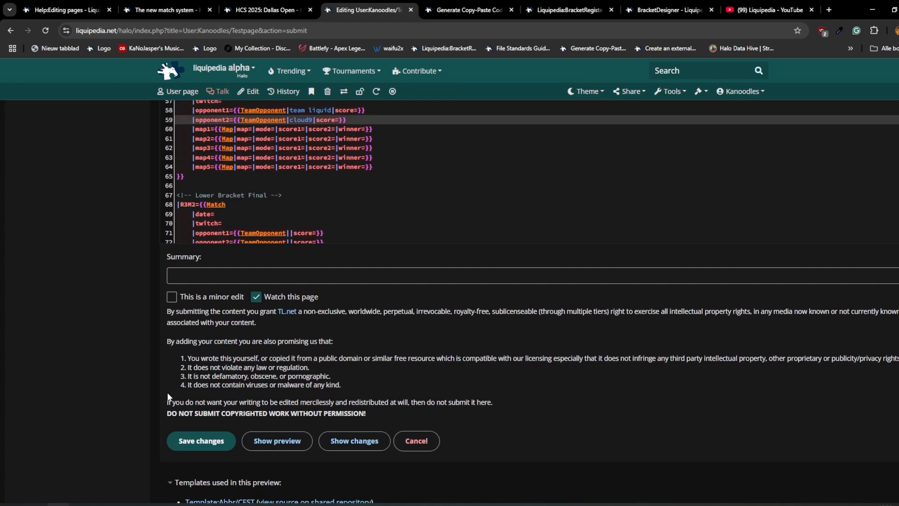
scroll(295, 413, down, 6)
click(278, 441)
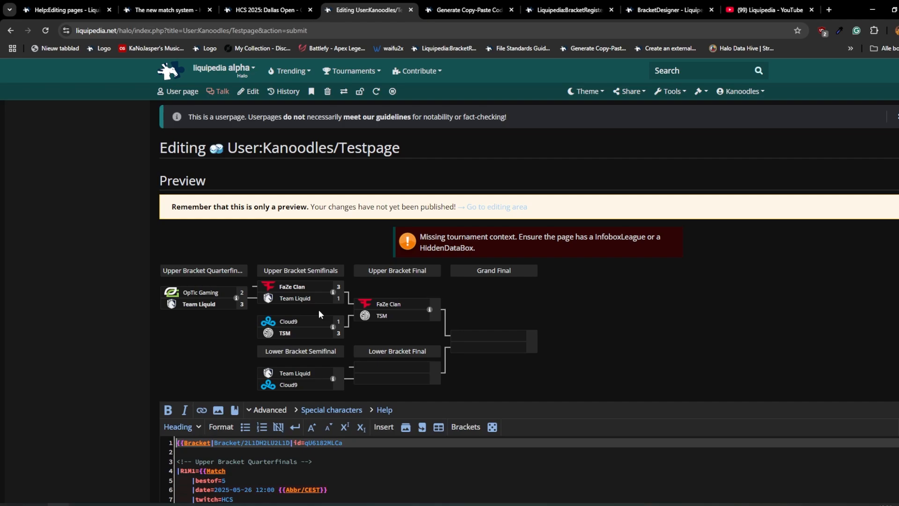
- Switch to BracketDesigner, remove the existing bracket and start a new one with a grand final fed by an upper and a lower bracket final
key(ctrl+7)
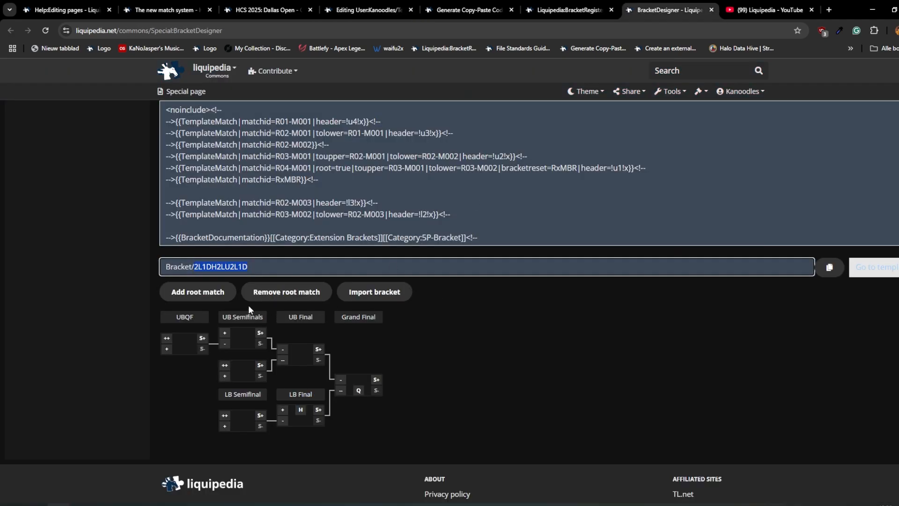
click(287, 297)
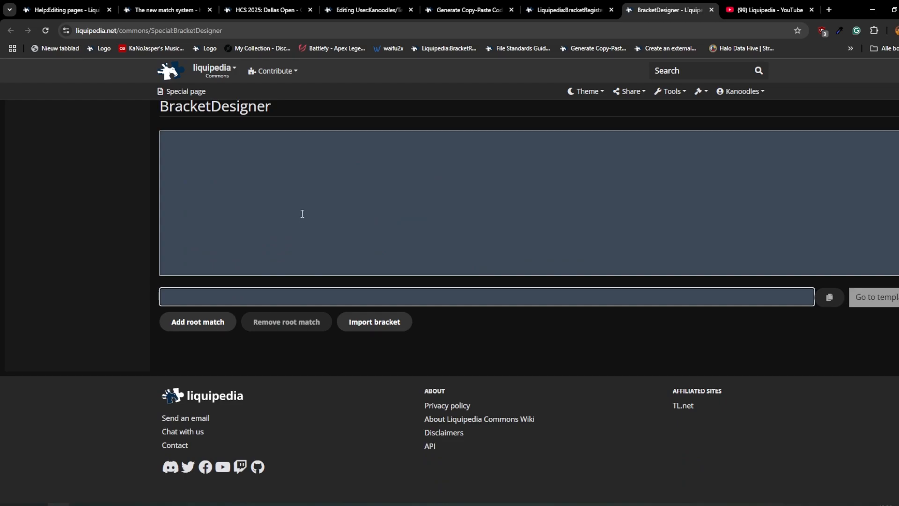
click(196, 322)
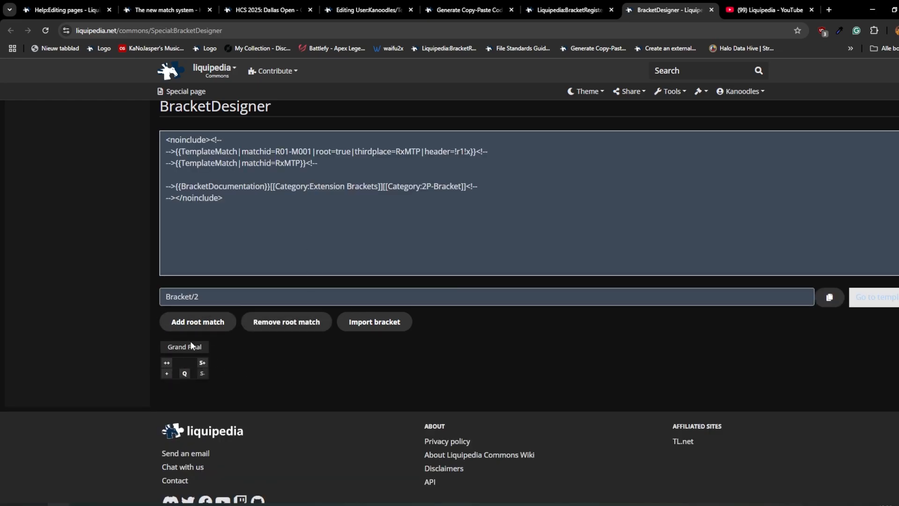
click(167, 363)
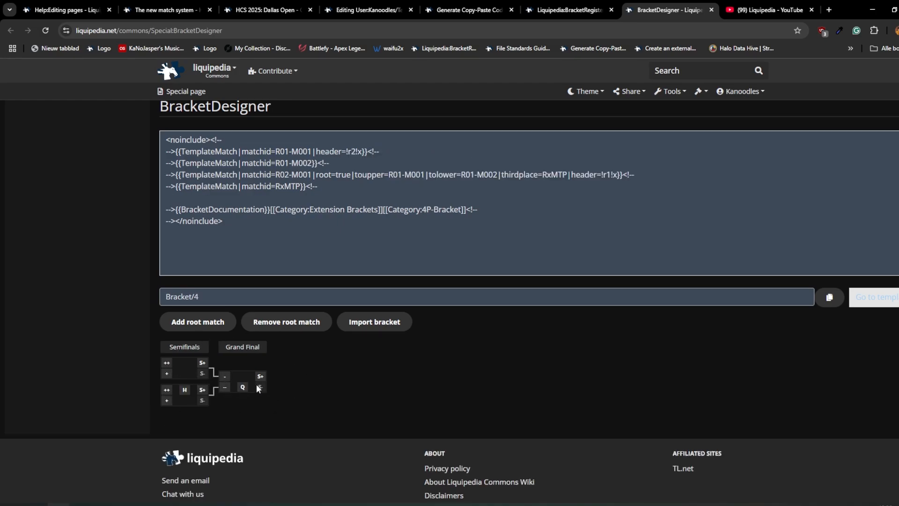
click(184, 389)
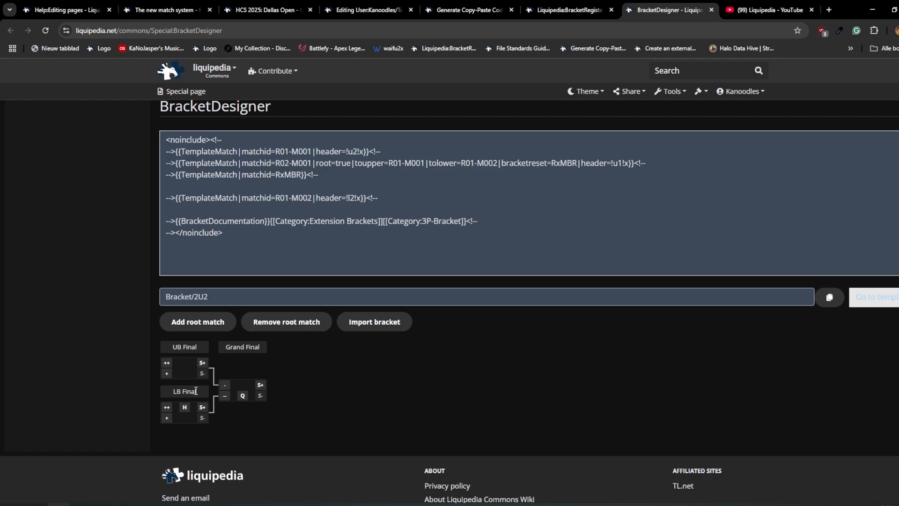
- Toggle the separate header of the lower bracket final off and back on
drag(195, 391, 175, 393)
drag(197, 346, 154, 347)
click(184, 407)
click(186, 390)
- Extend the upper bracket with two semifinals, two quarterfinals feeding them and four round 1 matches
click(167, 362)
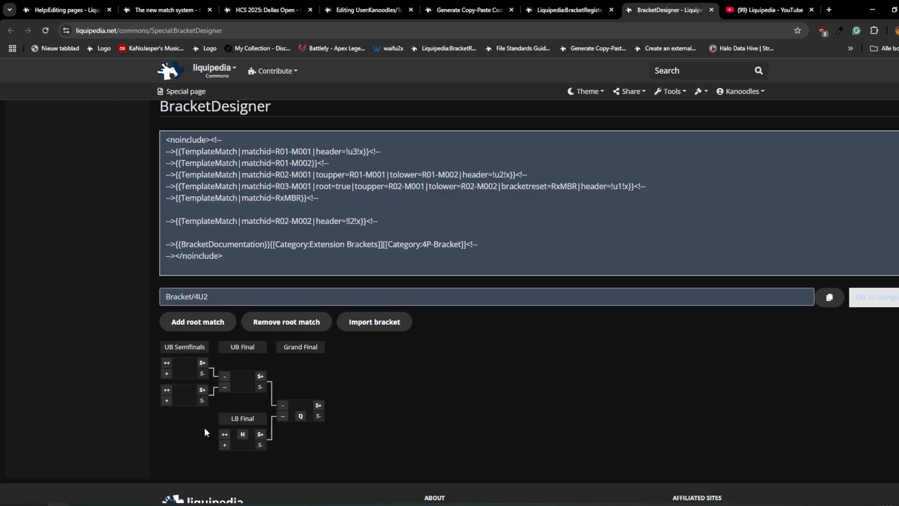
click(168, 401)
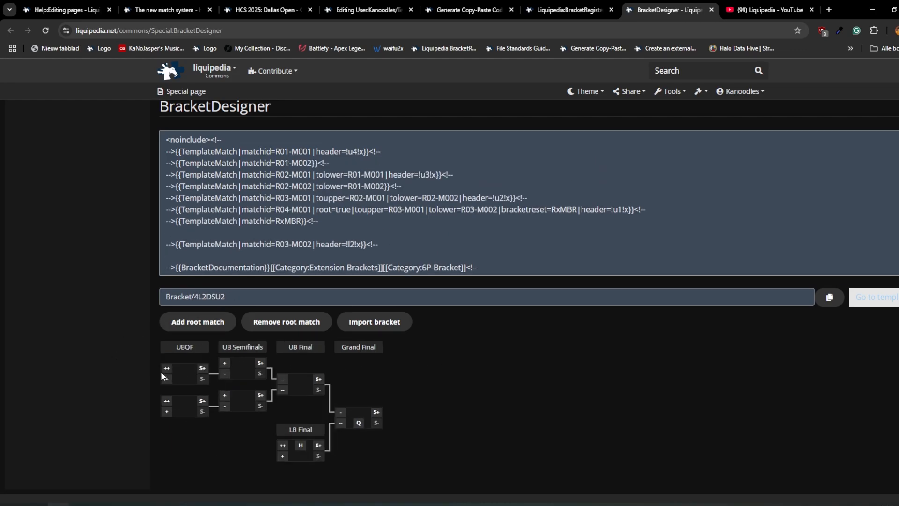
click(162, 372)
- Extend the lower bracket with a semifinal, two quarterfinals, two round 2 matches and two round 1 matches
scroll(324, 413, down, 2)
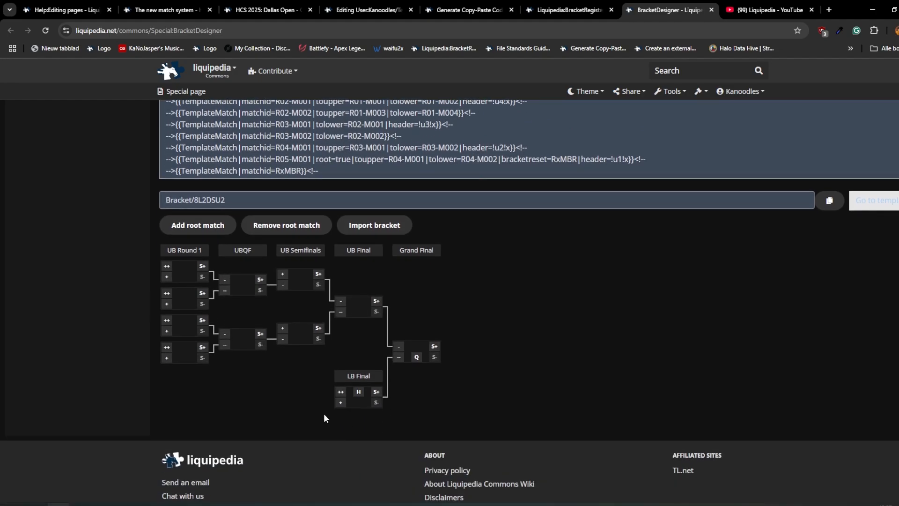
click(341, 402)
click(283, 399)
click(225, 429)
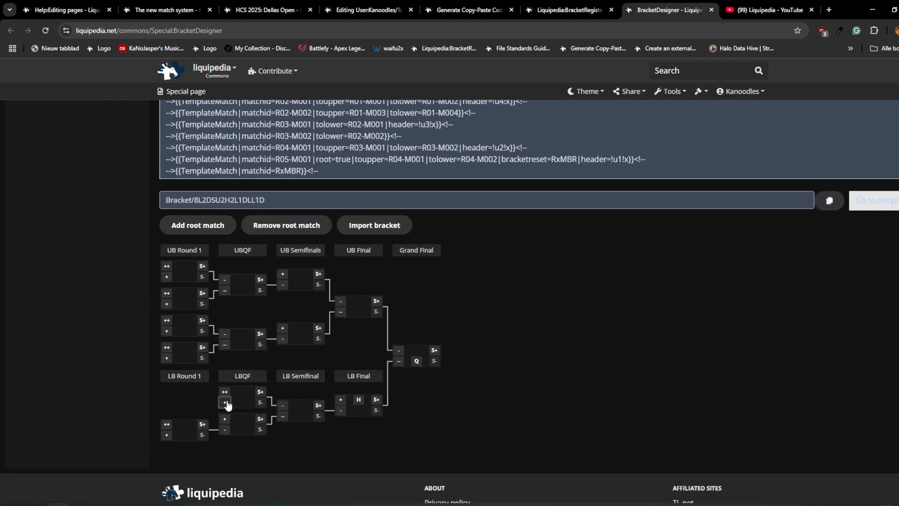
click(226, 403)
click(168, 408)
click(225, 446)
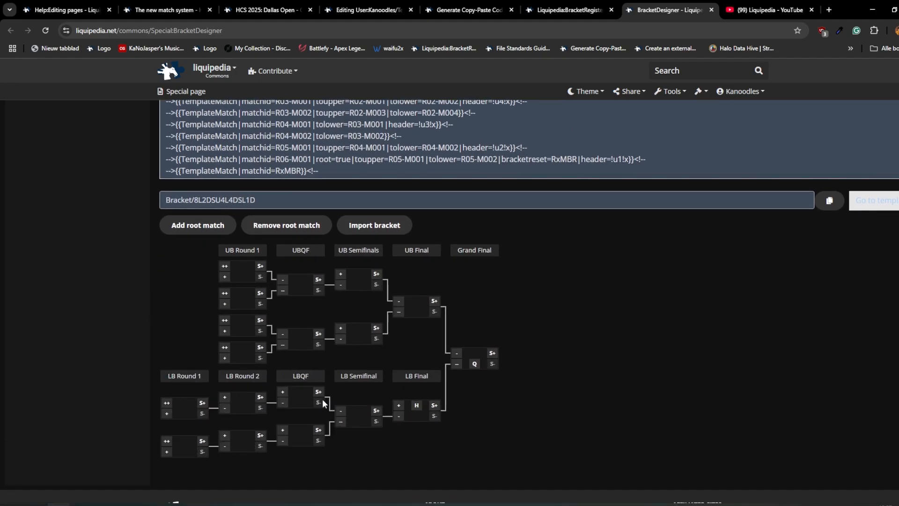
- Copy the bracket name 8L2DSU4L4DSL1D into the Template ID of the copy-paste code generator
scroll(274, 321, up, 3)
double_click(225, 314)
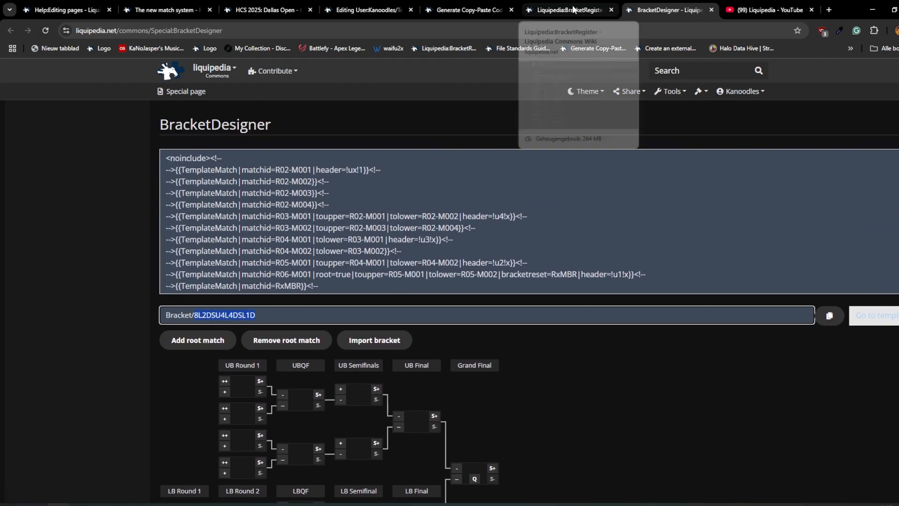
click(465, 10)
scroll(364, 162, up, 3)
double_click(344, 177)
key(ctrl+v)
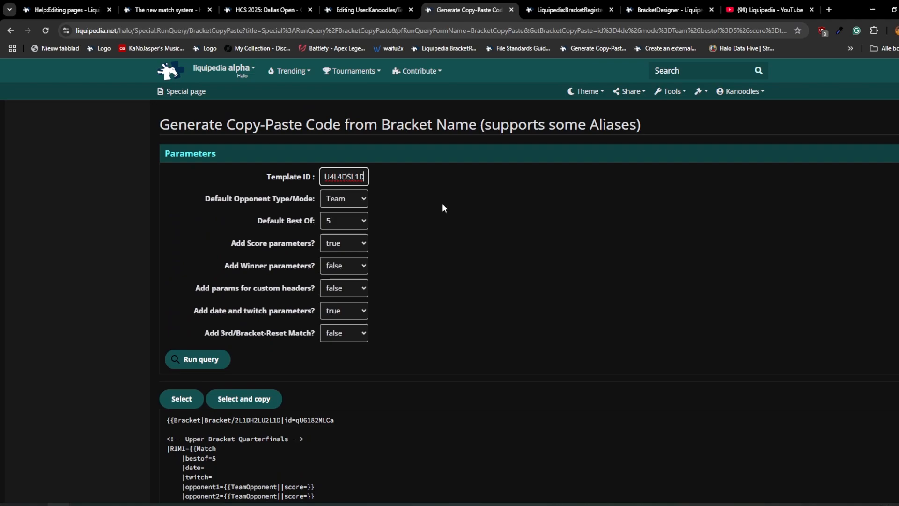
- Return to the test page editor and examine match R1M1's map lines and scores against the previewed bracket
key(ctrl+shift+Tab)
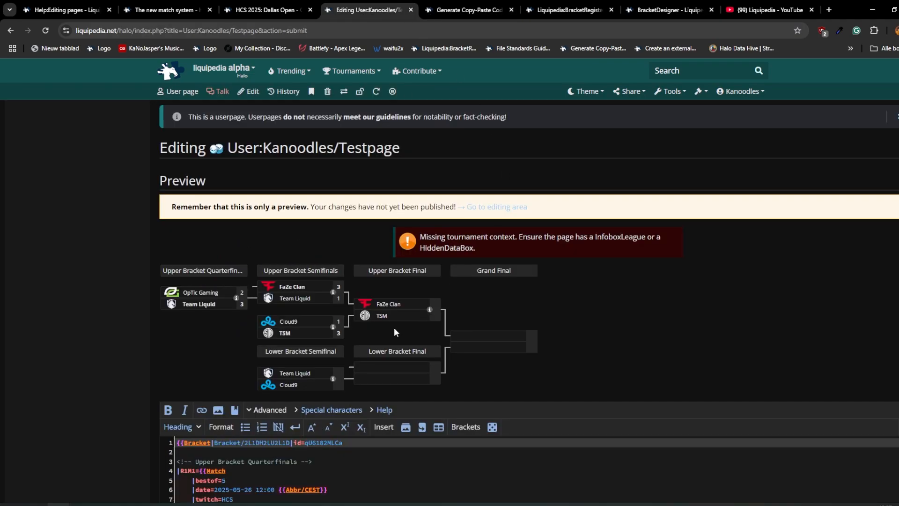
scroll(396, 325, down, 1)
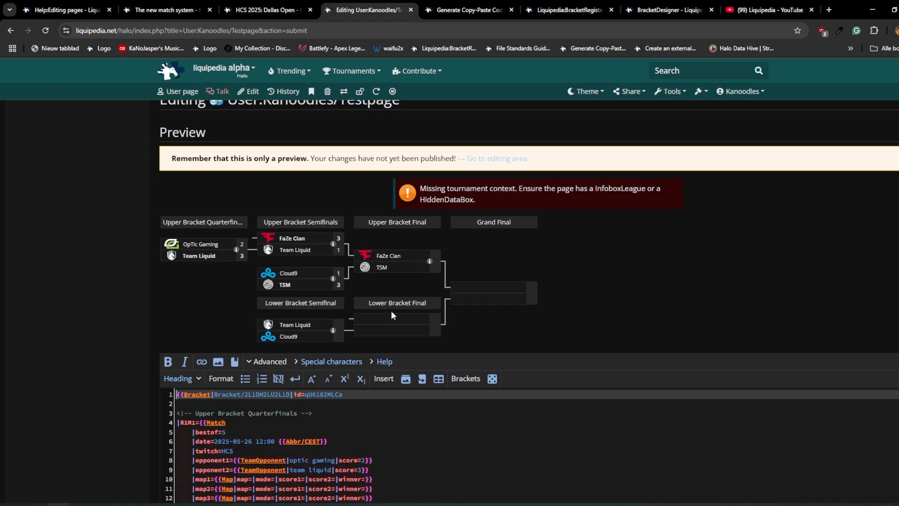
scroll(393, 310, down, 3)
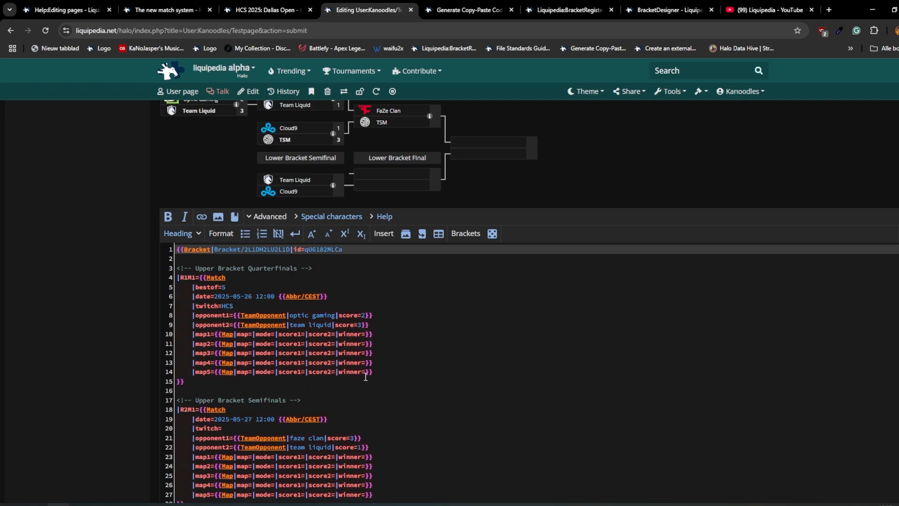
drag(366, 377, 122, 336)
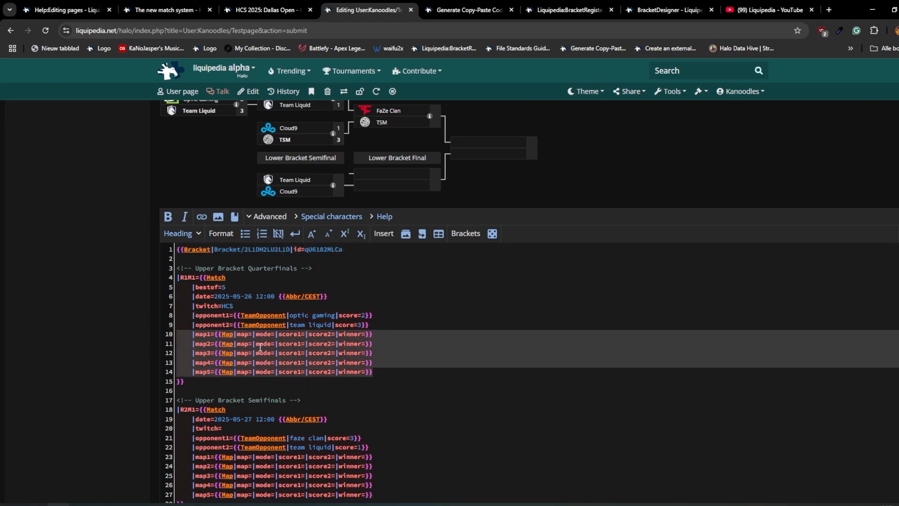
click(278, 346)
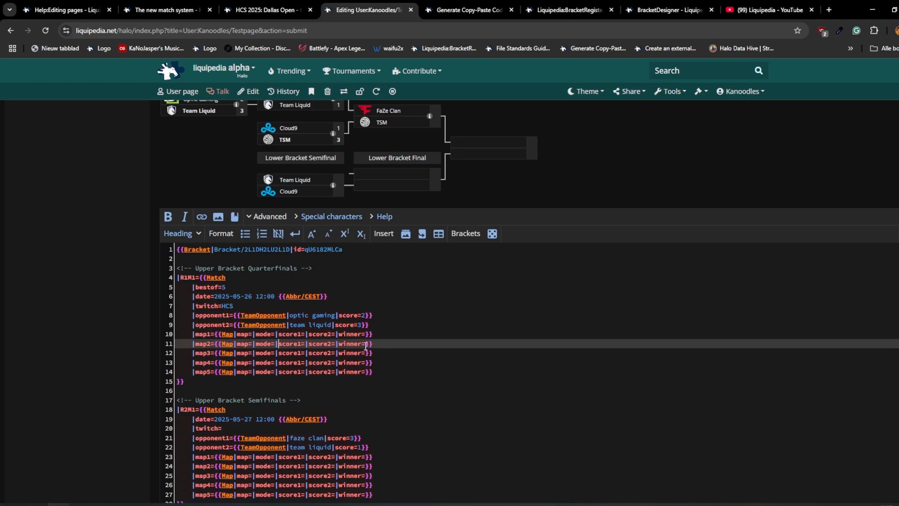
click(355, 316)
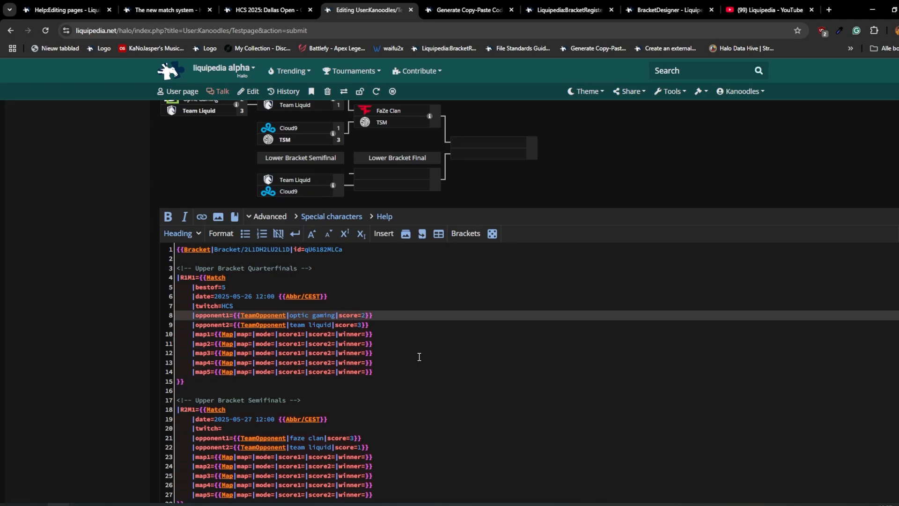
scroll(281, 351, up, 2)
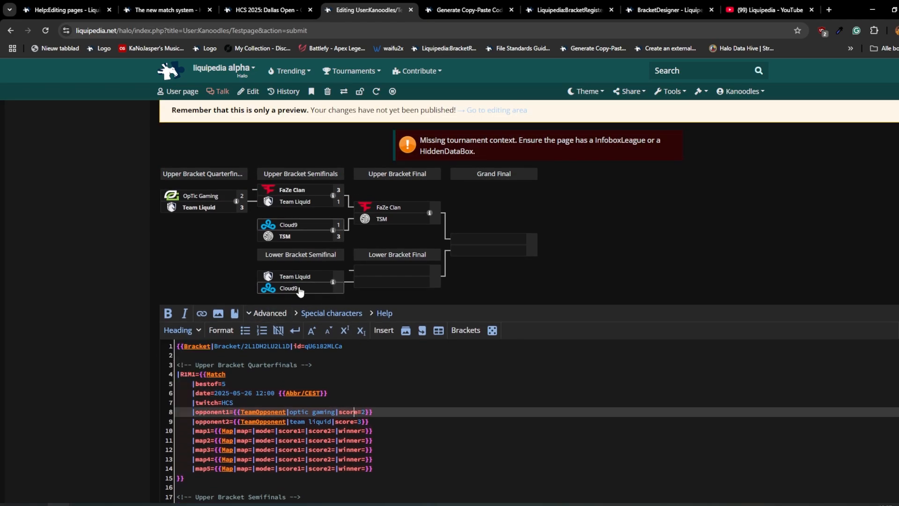